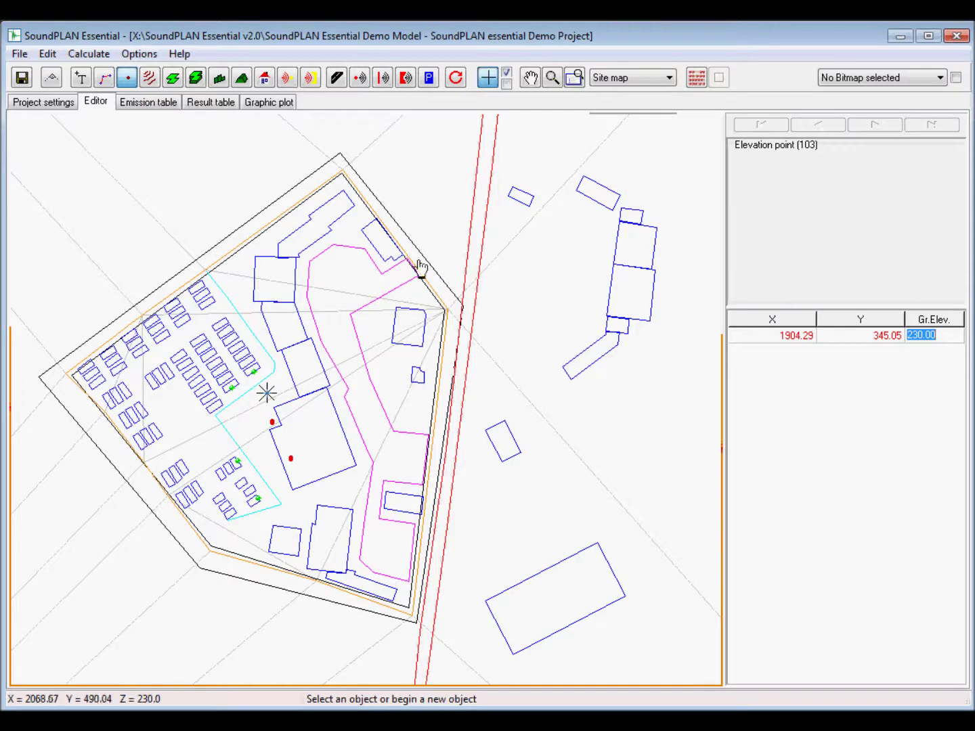
- Show the Ground (90) area's properties and coordinate table, with ground factor G 0.20
left_click(174, 79)
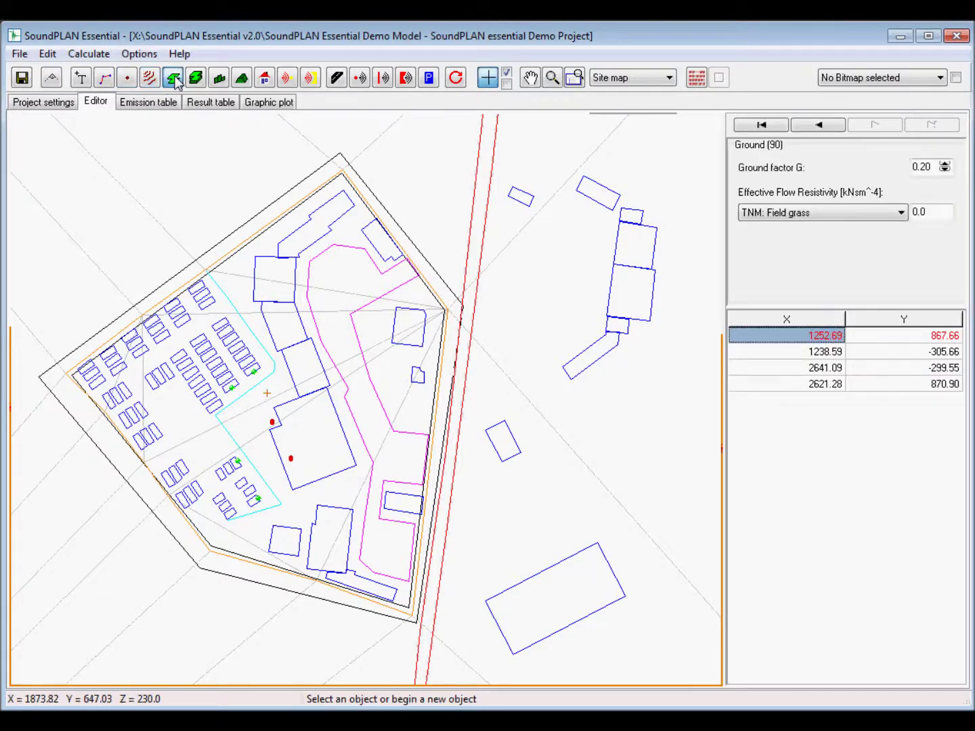
- Set the Ground (90) area to TNM: Field grass, giving effective flow resistivity 150.0
scroll(413, 257, "down", 5)
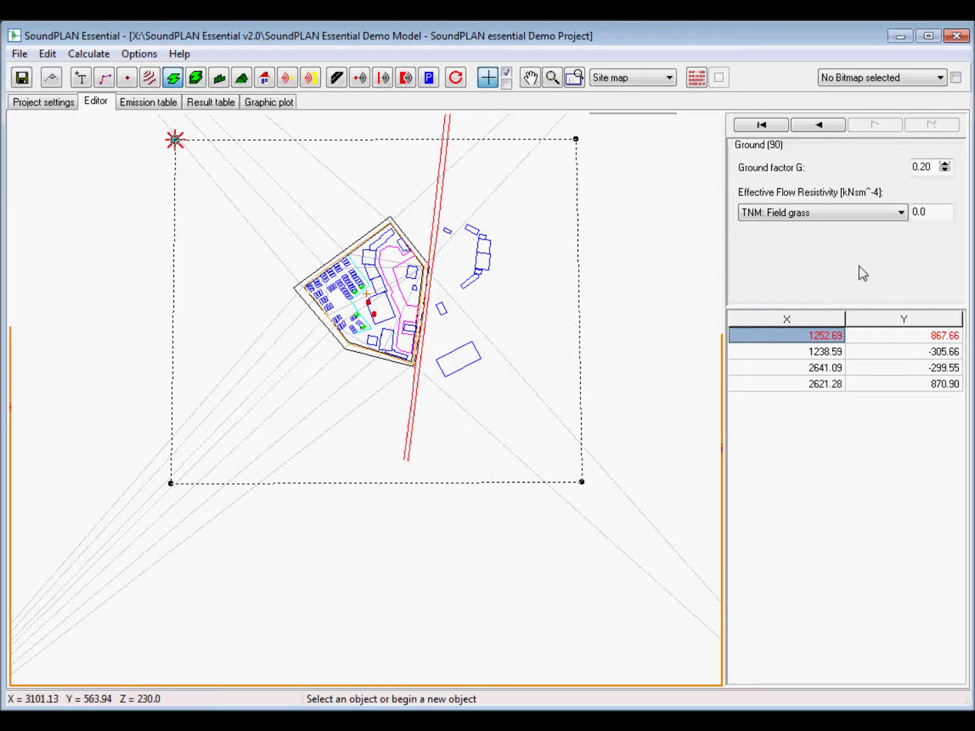
left_click(872, 213)
left_click(846, 279)
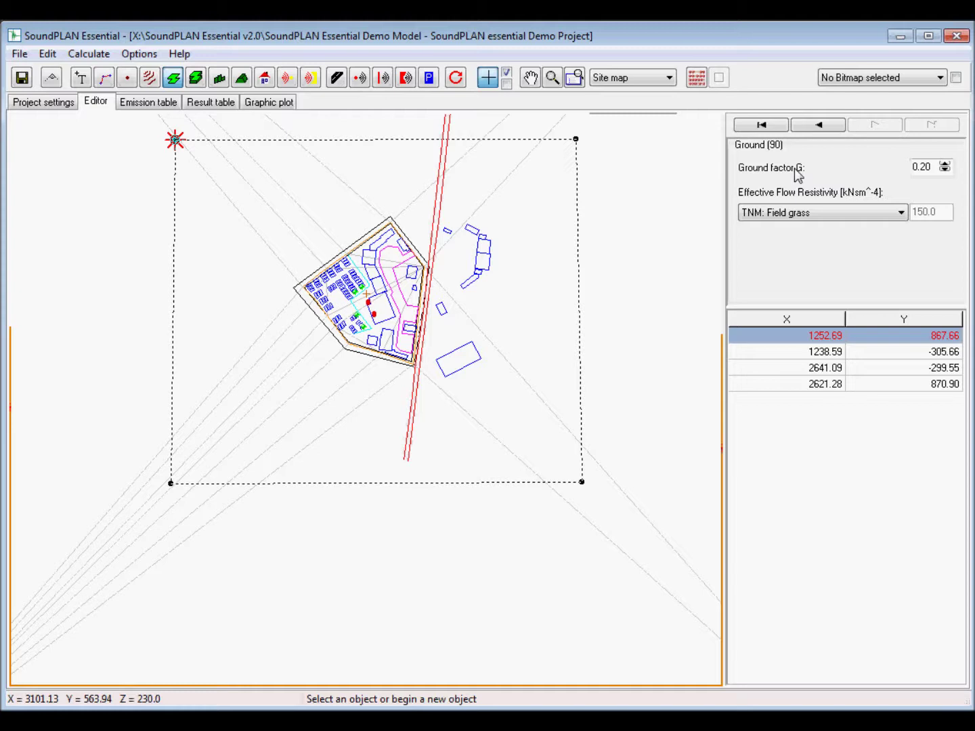
right_click(566, 127)
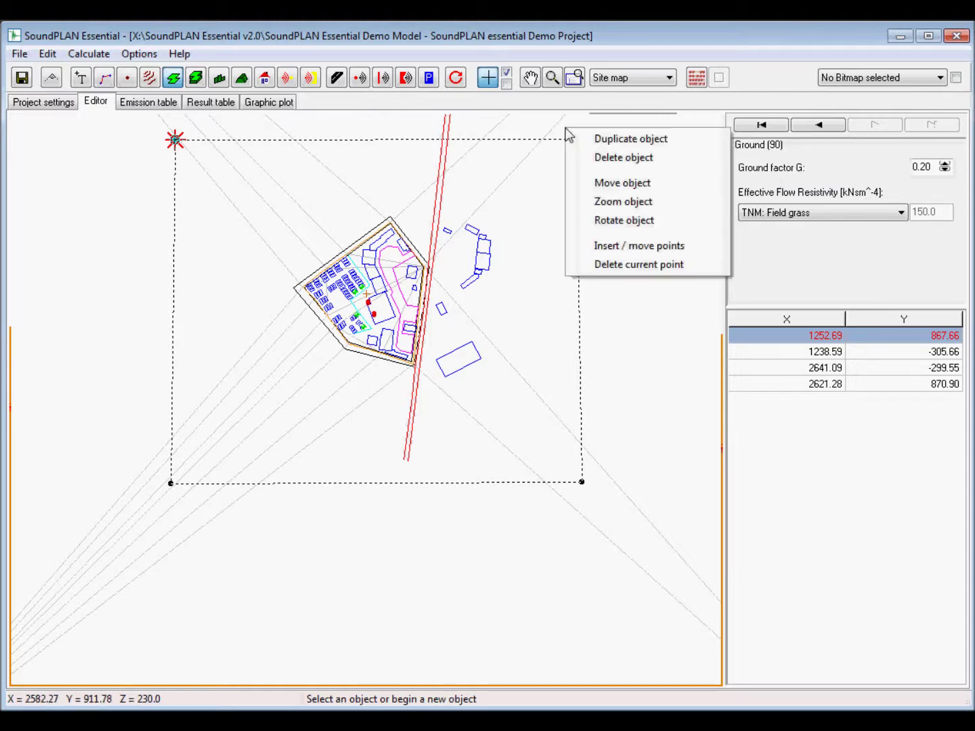
- Switch the ground area into individual corner-point move mode
right_click(174, 140)
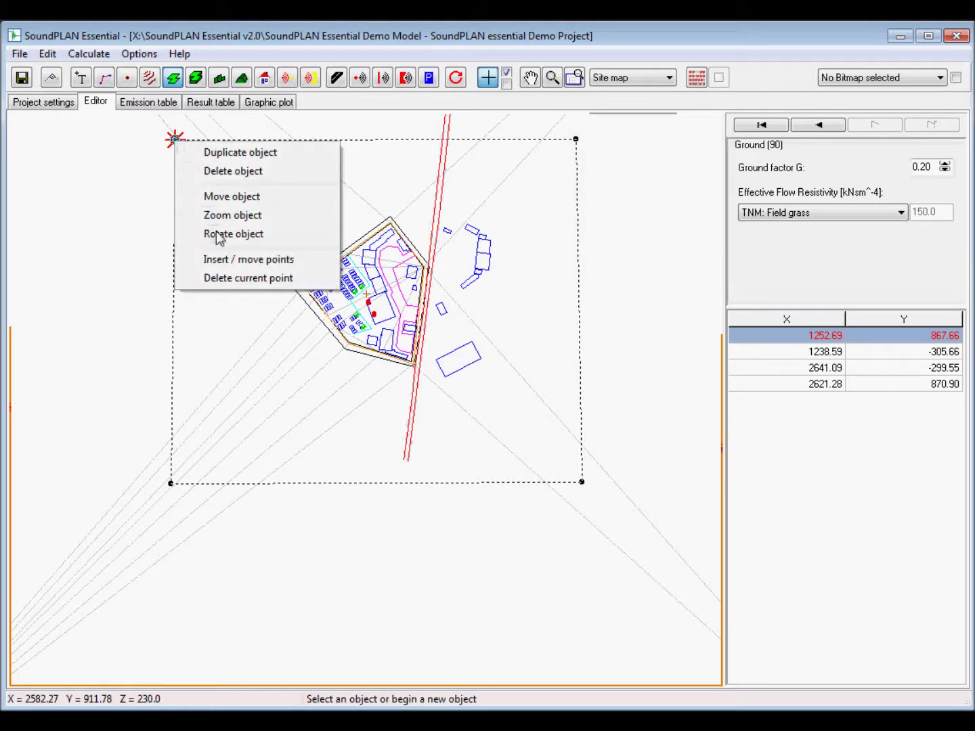
left_click(223, 196)
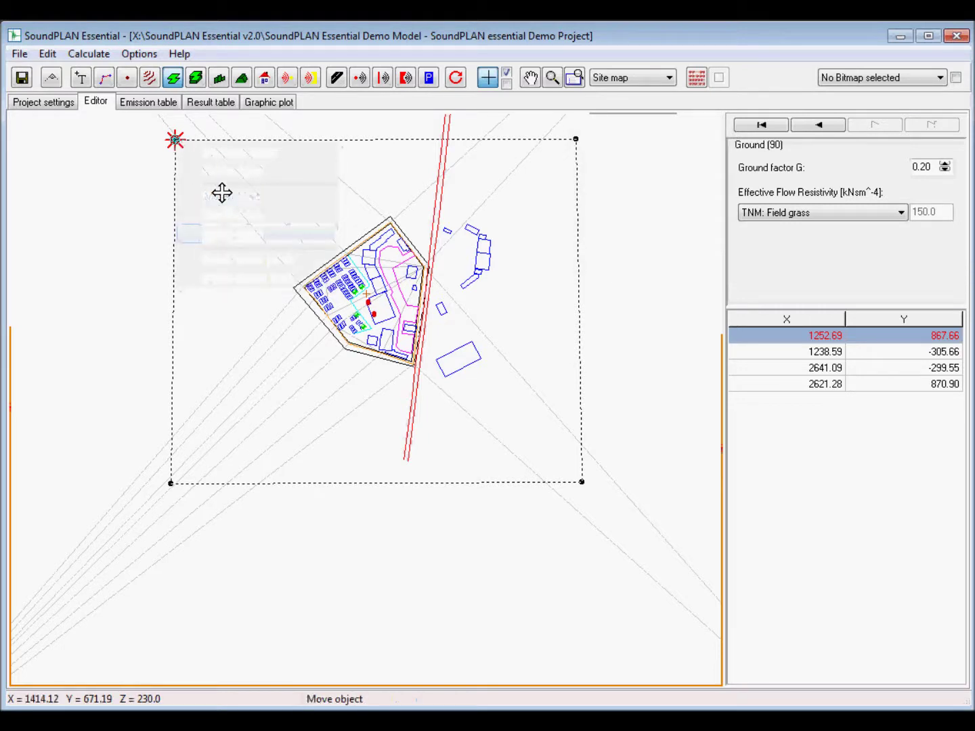
right_click(174, 140)
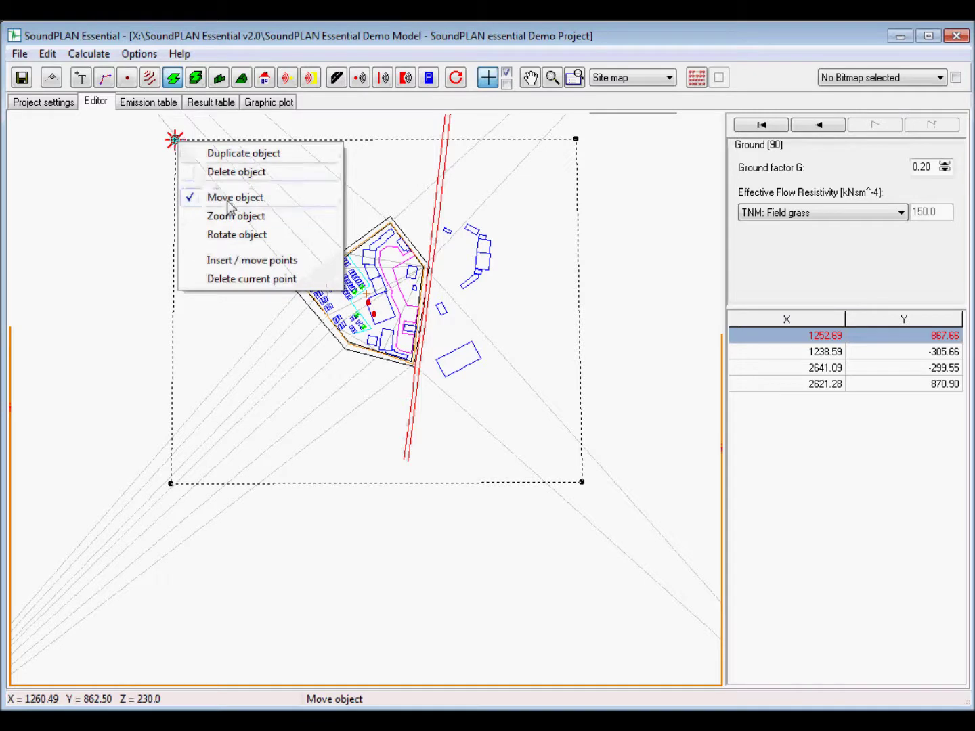
left_click(280, 262)
- Drag the ground area's top-left and top-right corners northward so they align
left_click_drag(175, 140, 172, 117)
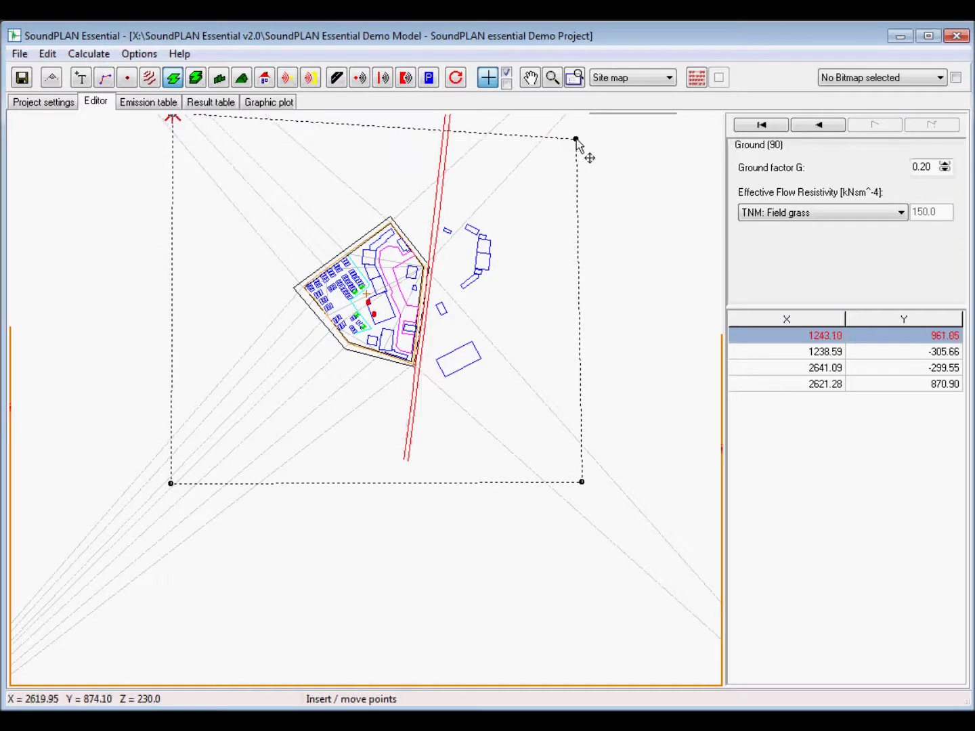
left_click_drag(576, 141, 582, 117)
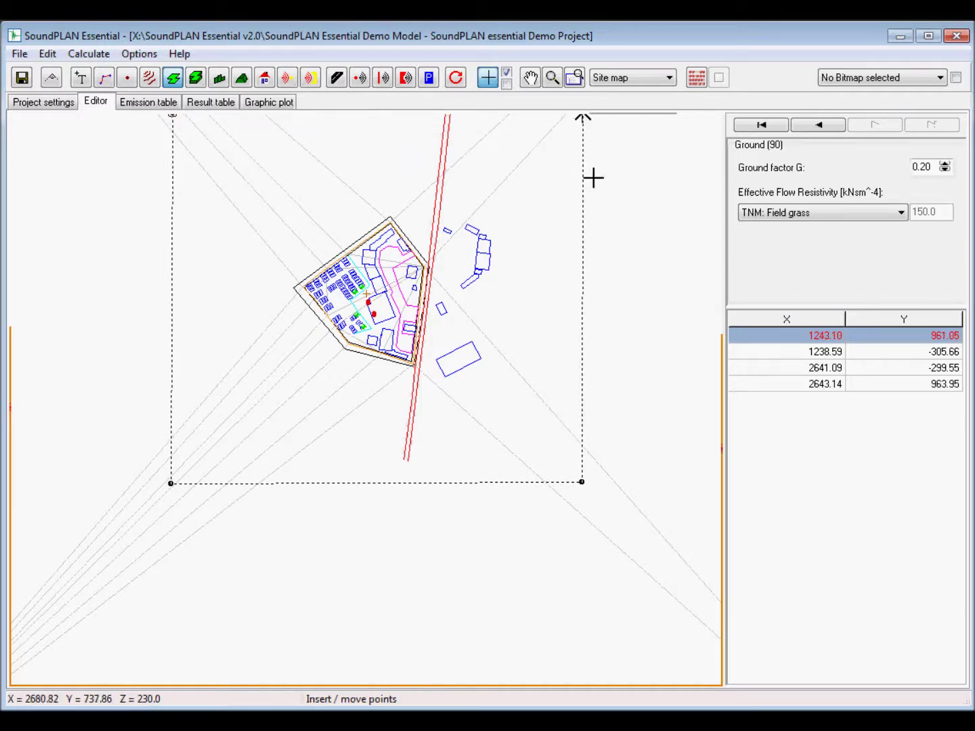
scroll(594, 178, "down", 2)
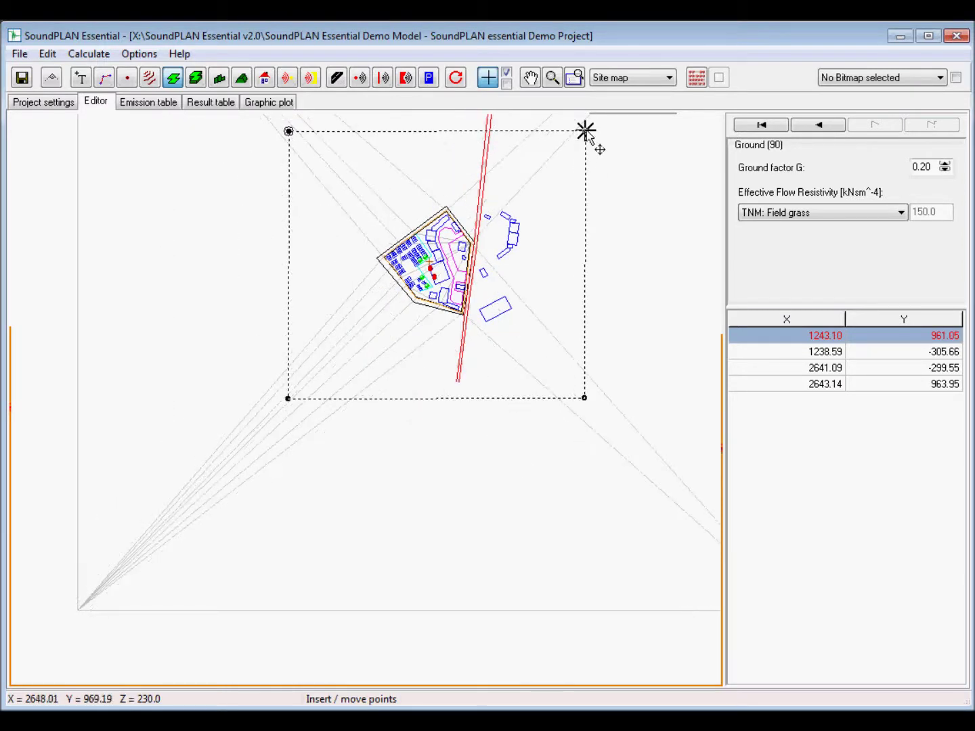
left_click_drag(585, 130, 585, 114)
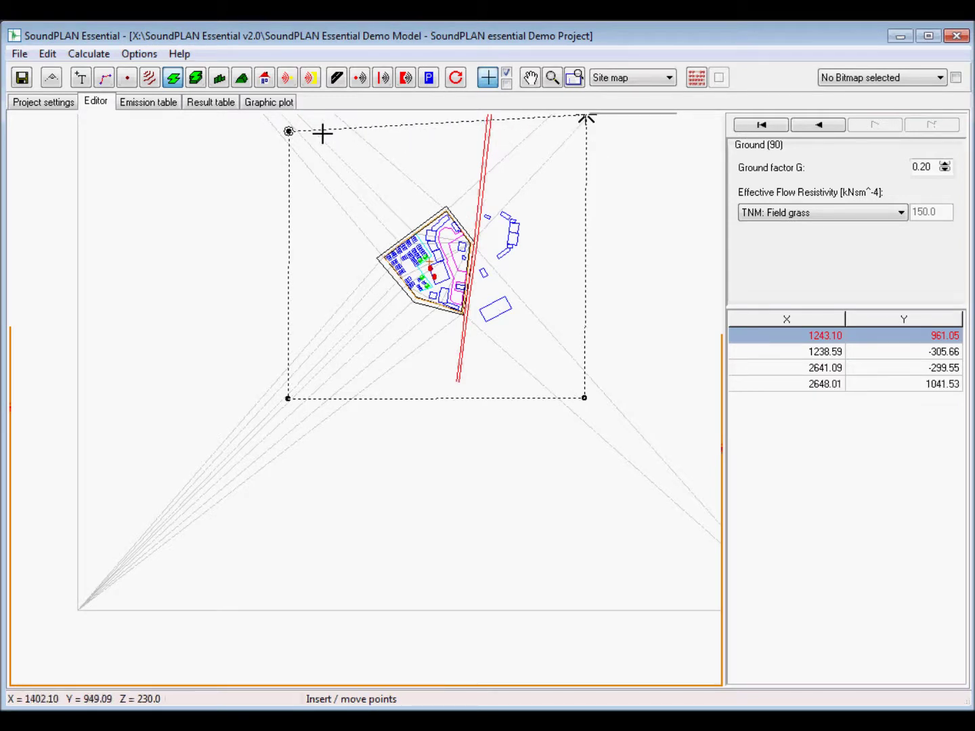
left_click_drag(290, 131, 291, 119)
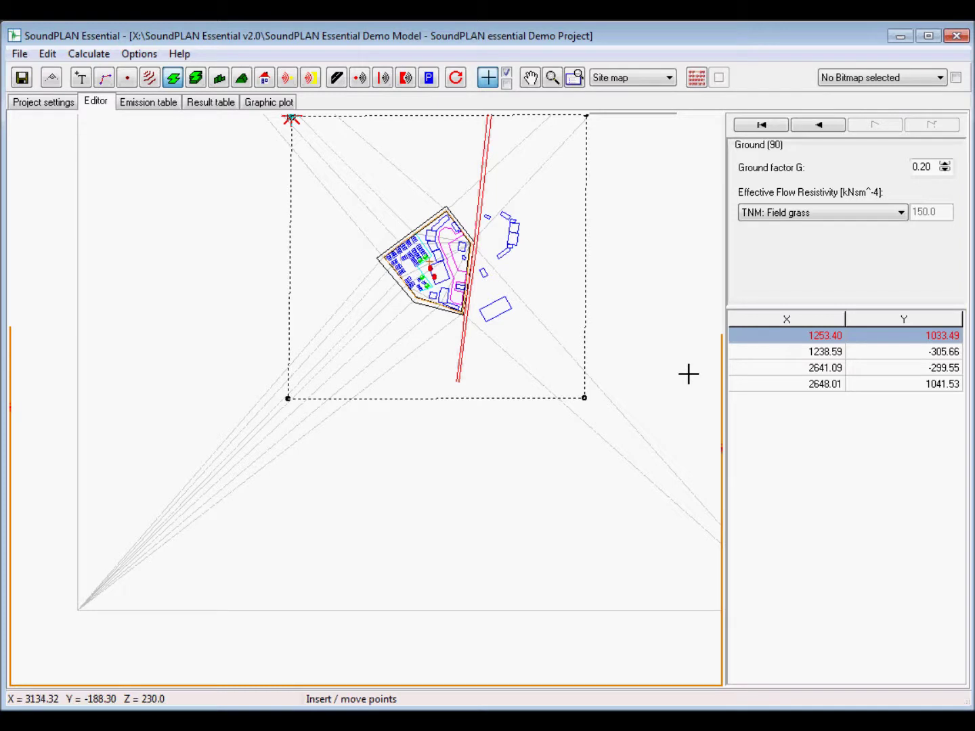
left_click(197, 78)
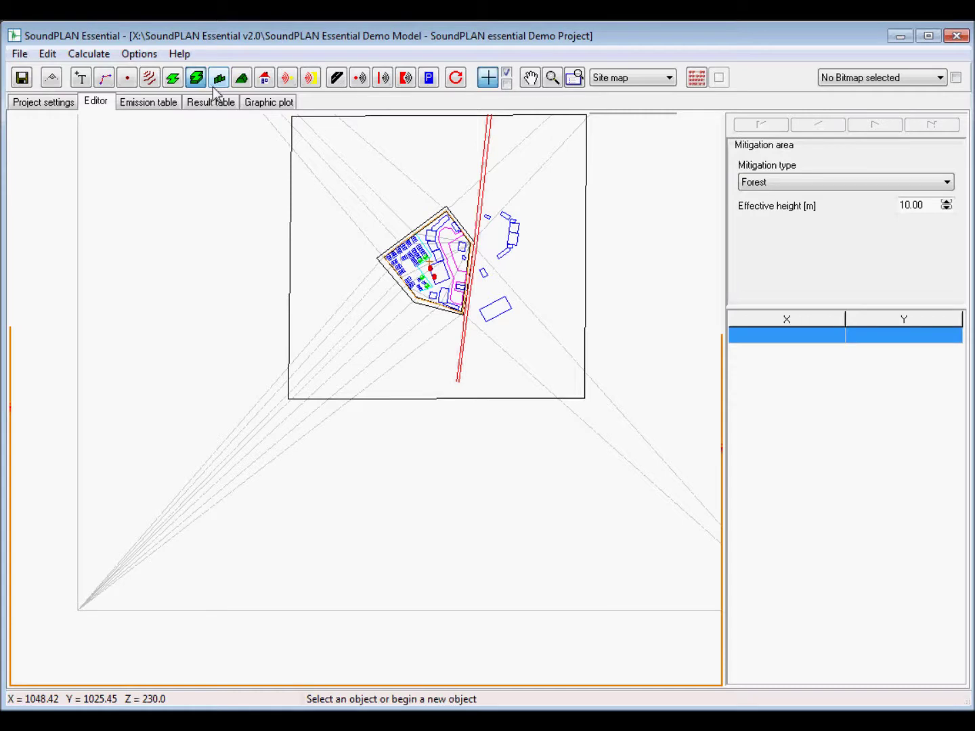
- Show Noise protection wall (82): 2.40 m height, 1.0 dB reflection loss on both sides
scroll(466, 244, "up", 5)
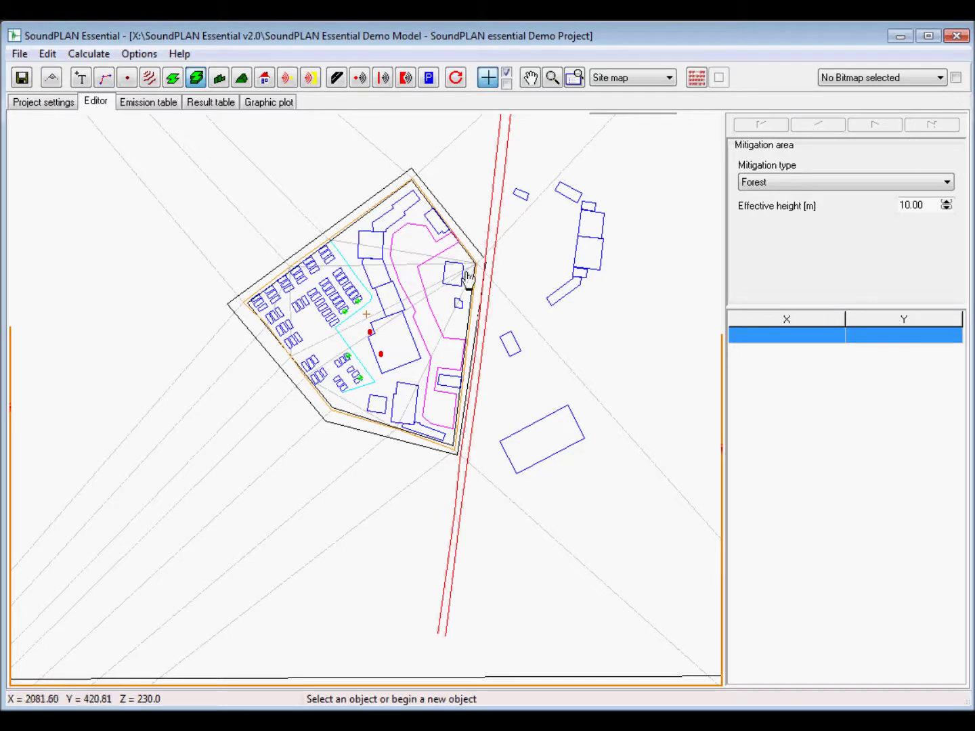
left_click(219, 78)
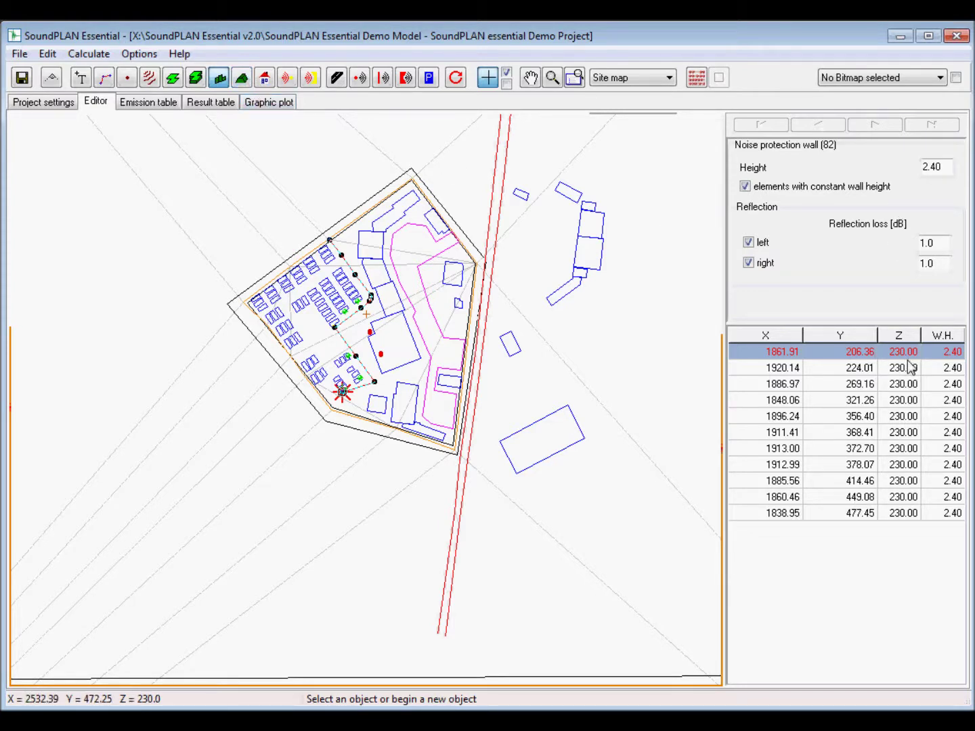
- Check the wall's left and right reflection-loss values
double_click(928, 243)
double_click(929, 264)
double_click(923, 242)
- View the berm settings with height 4.00 and slope 1:1.50
left_click(745, 188)
left_click(242, 79)
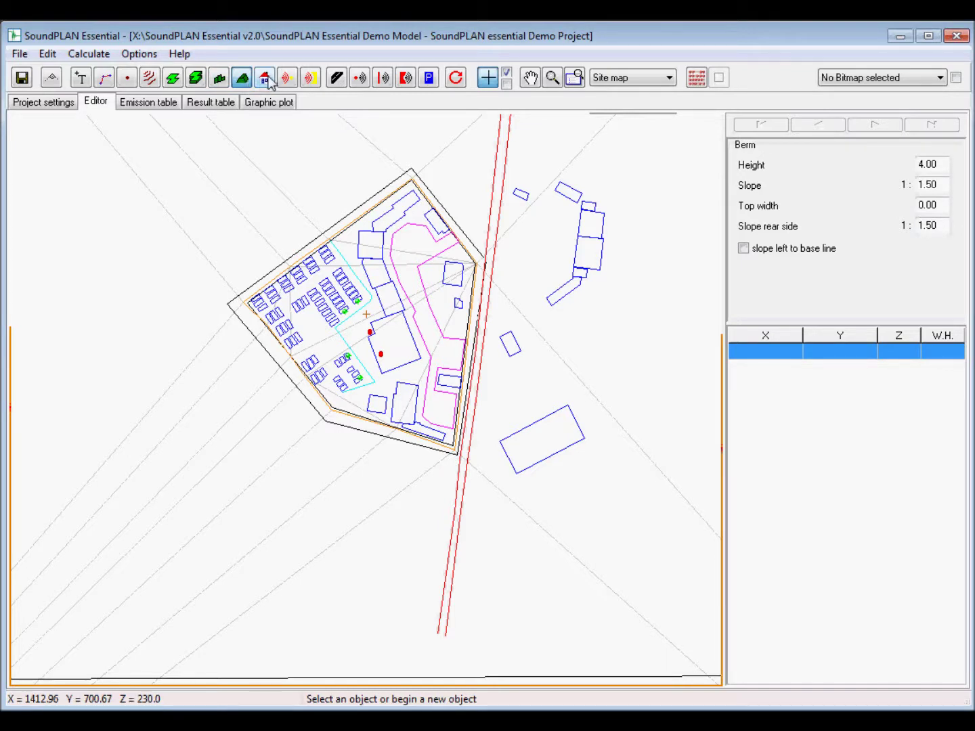
left_click(269, 81)
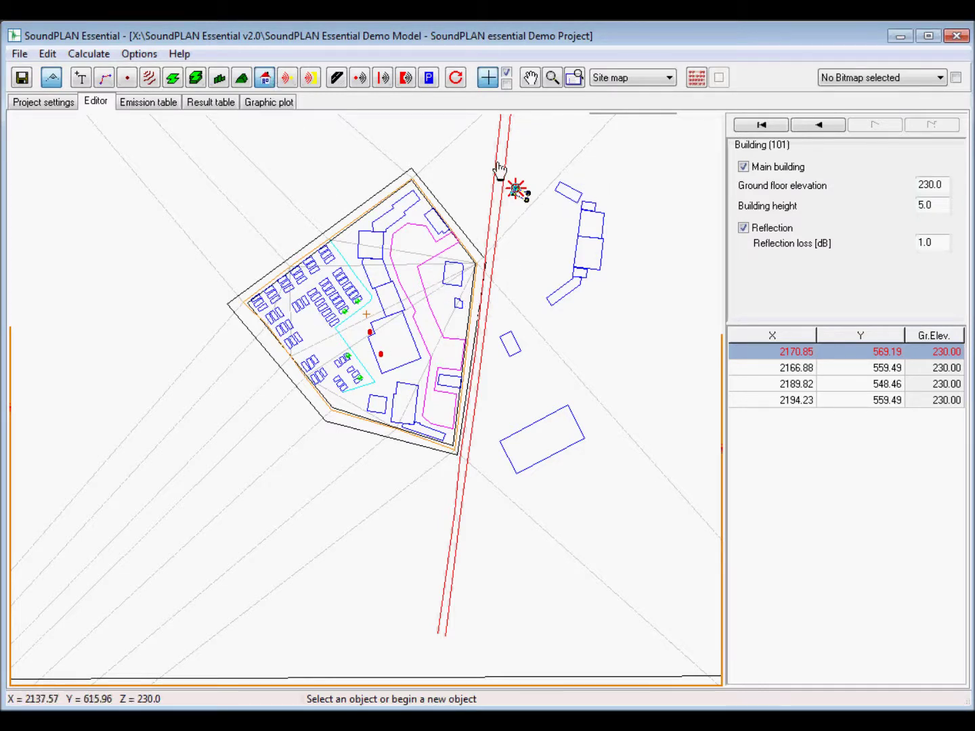
- Check the heights of five buildings, such as 5.0 m and 8.0 m, ending inside the site
left_click(598, 275)
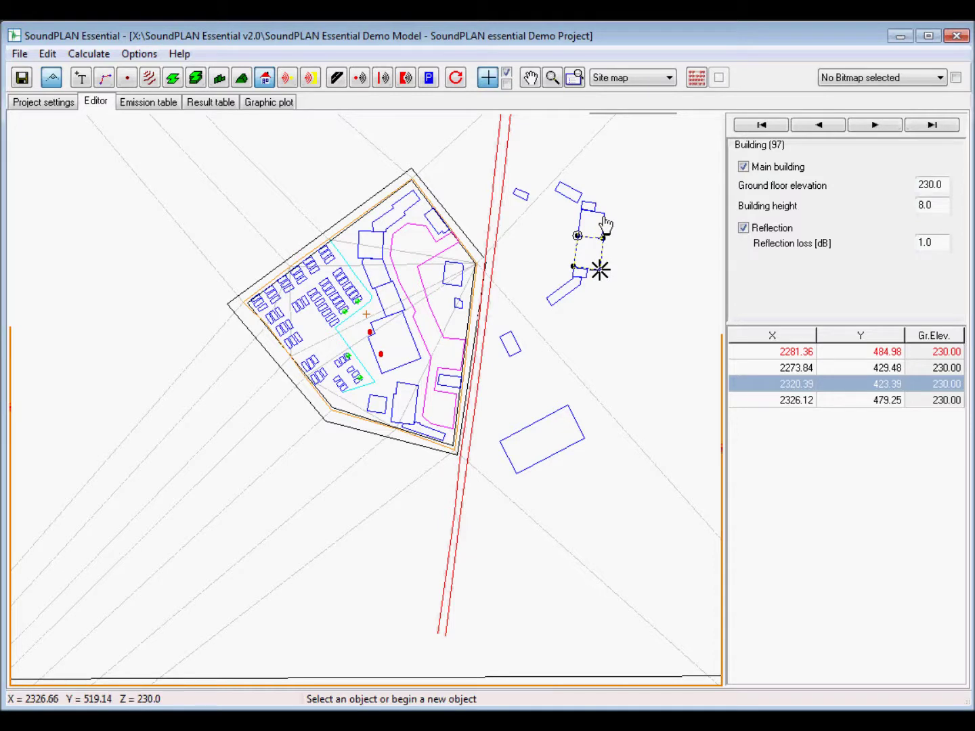
left_click(606, 223)
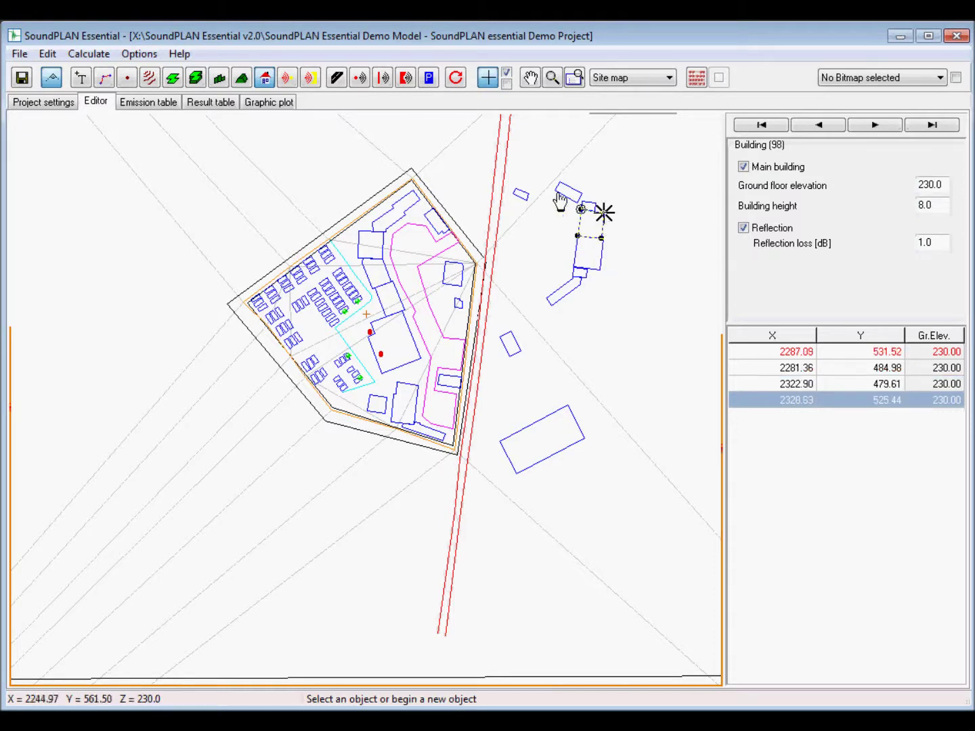
left_click(521, 197)
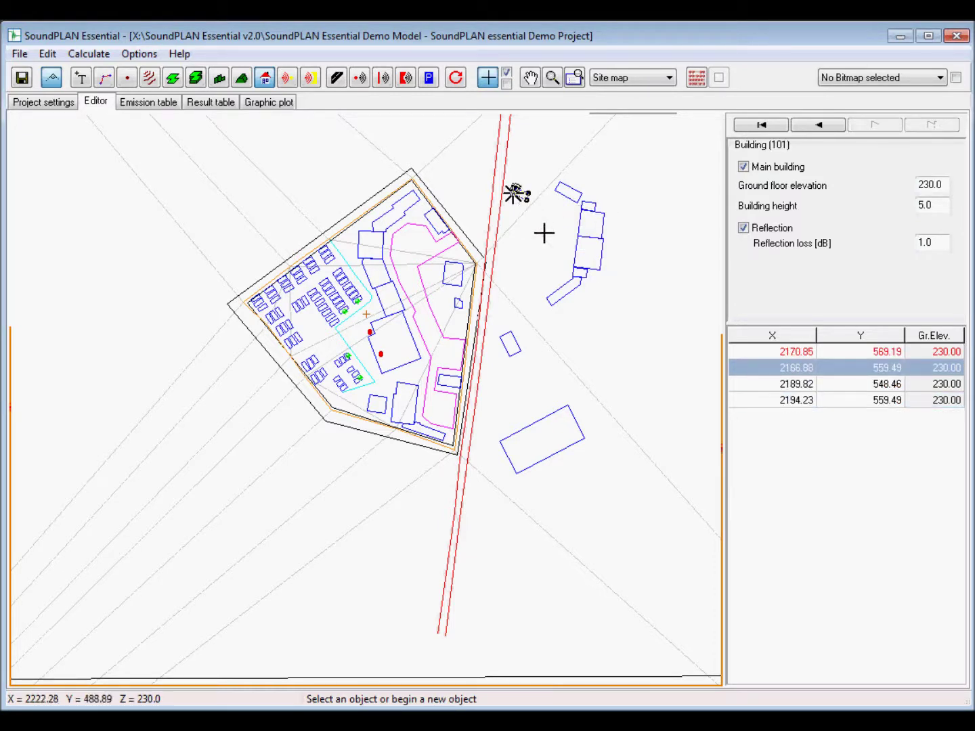
left_click(561, 414)
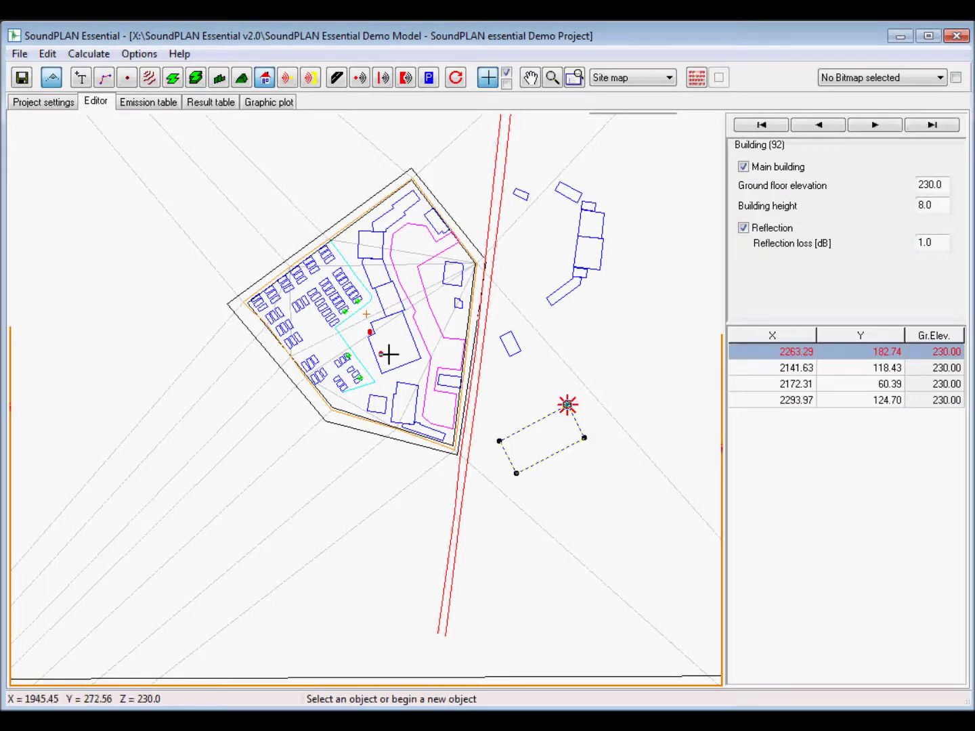
left_click(395, 376)
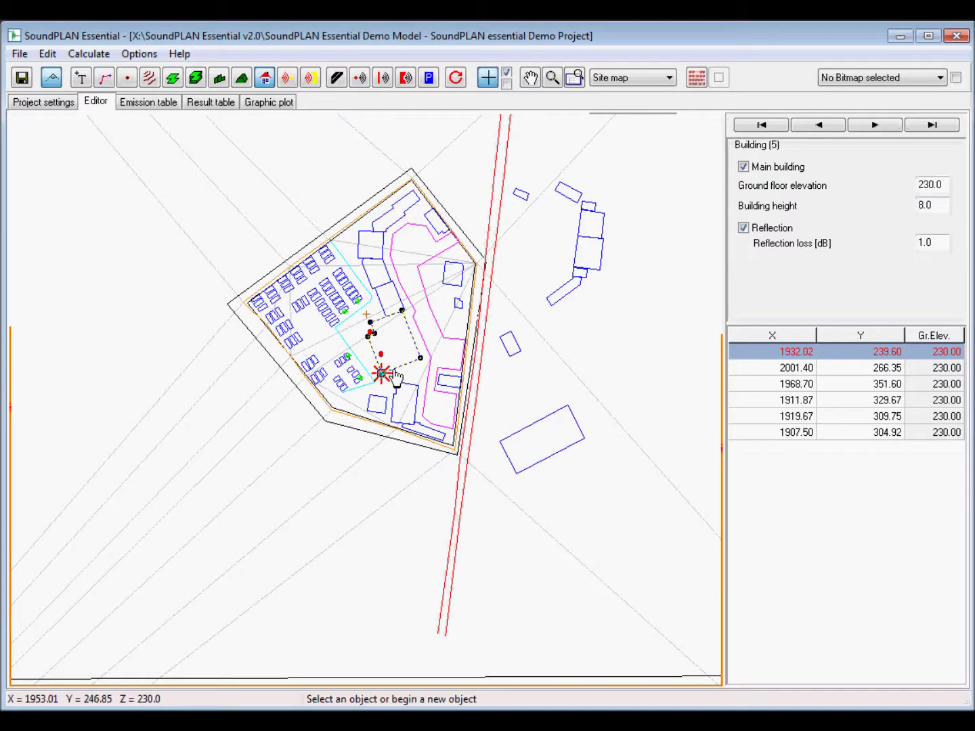
left_click(288, 78)
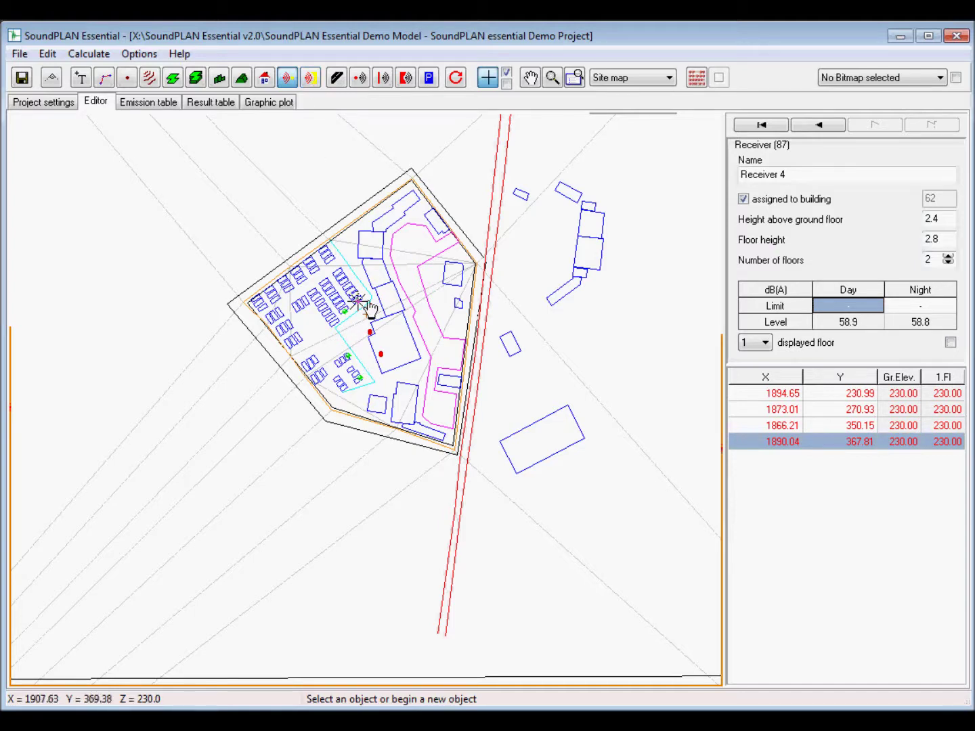
- Look up the day and night levels for Receivers 3 and 1
scroll(372, 310, "up", 4)
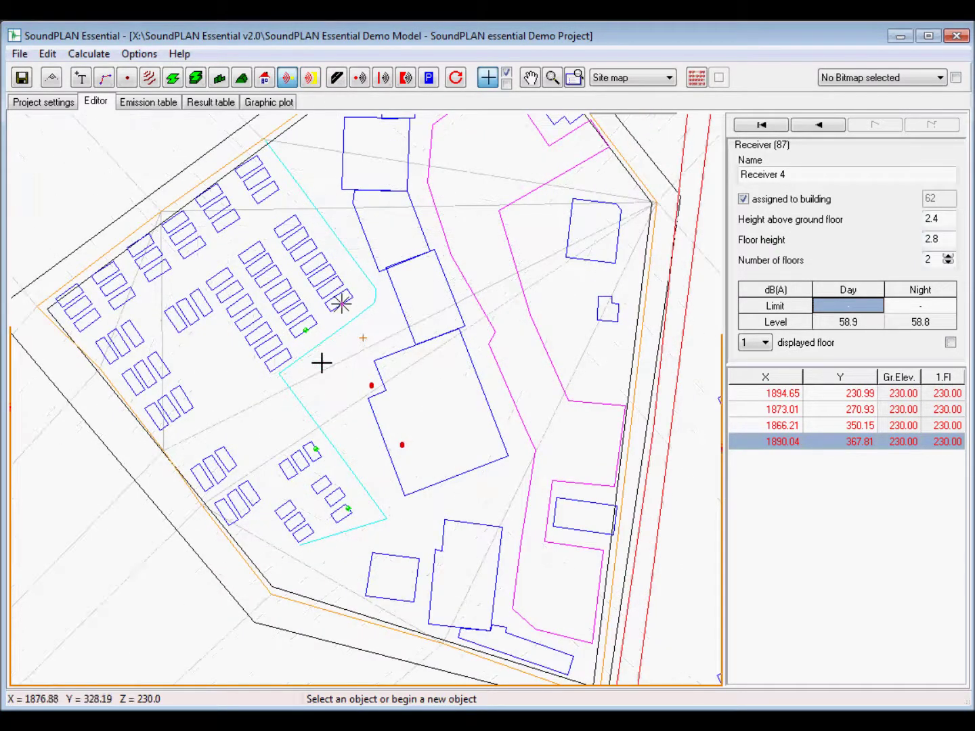
left_click(778, 426)
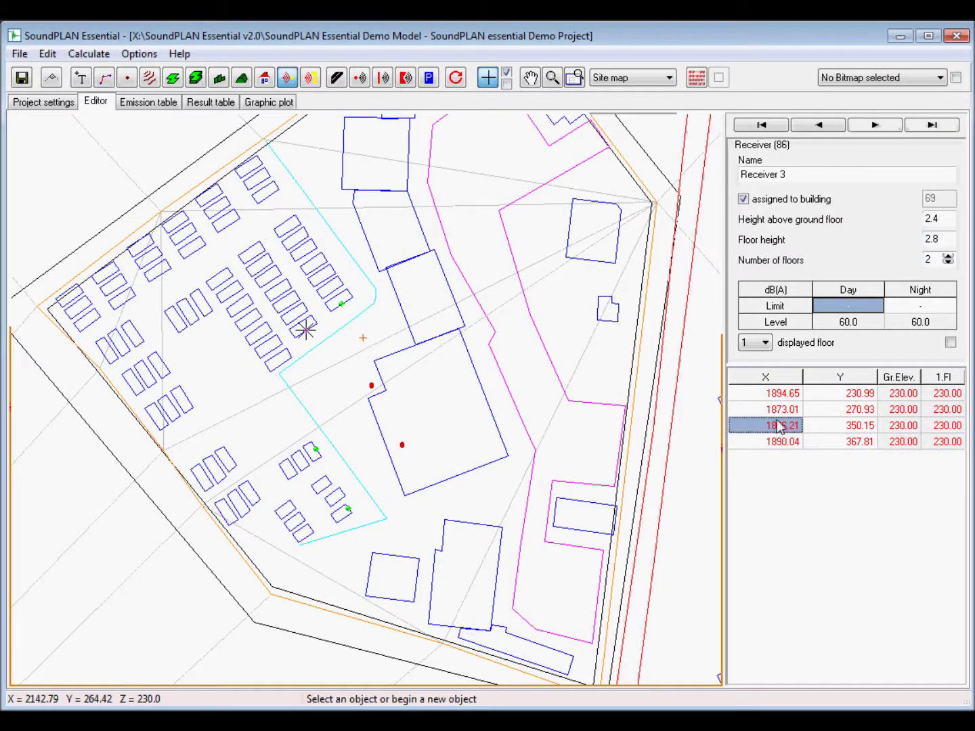
left_click(771, 394)
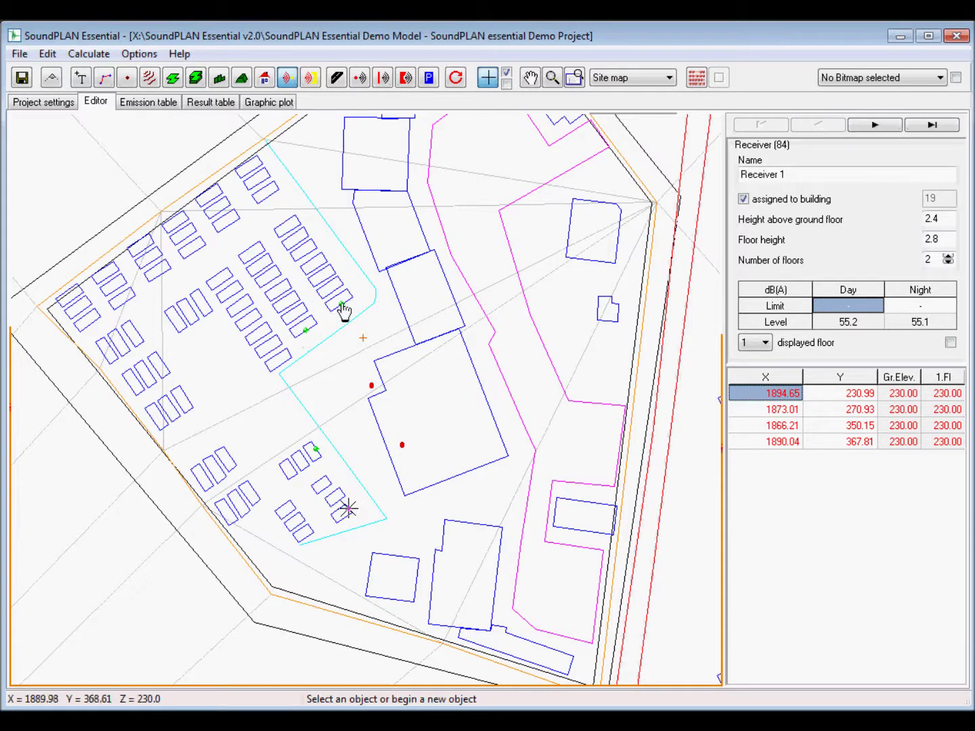
- Show the five-point Calculation area (83) polygon enclosing the site
left_click(310, 78)
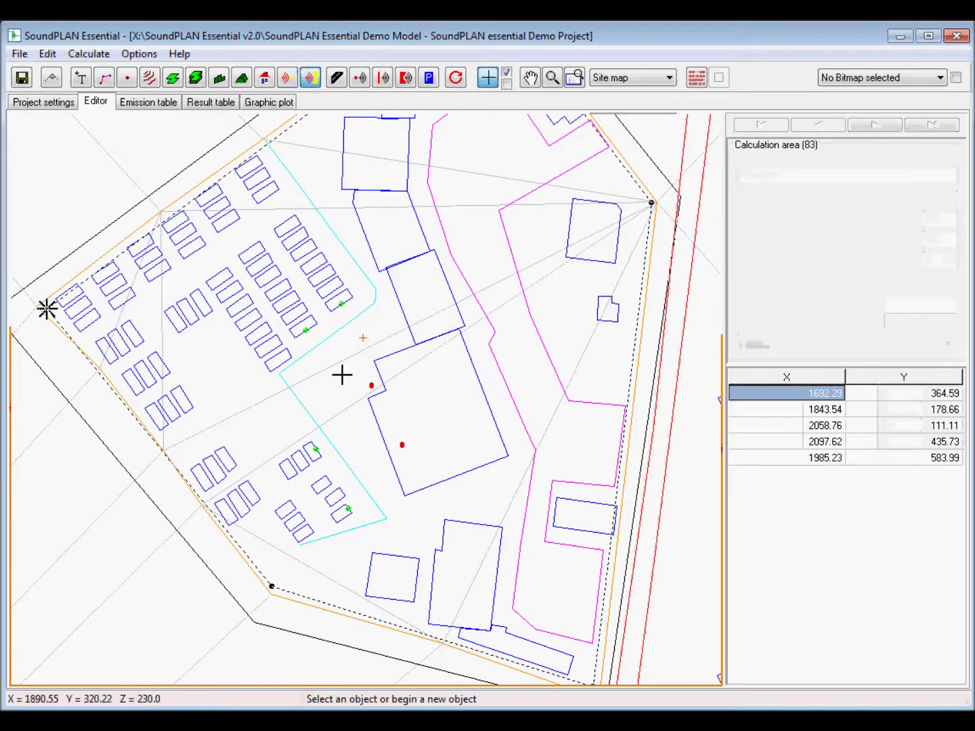
scroll(264, 378, "down", 1)
scroll(265, 378, "down", 1)
scroll(420, 453, "down", 1)
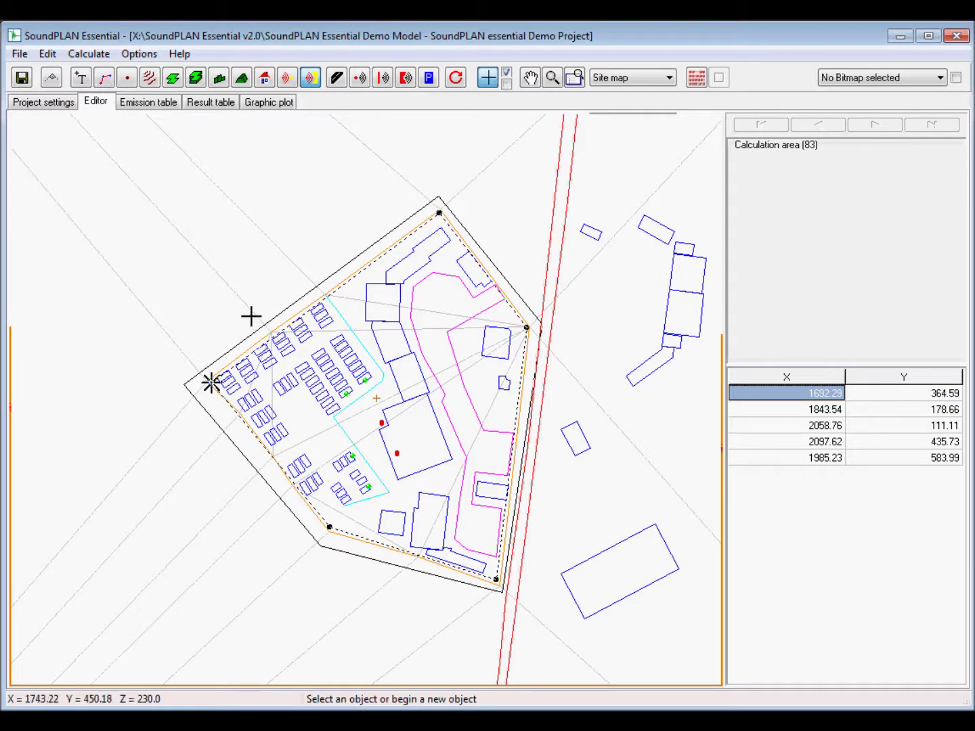
left_click(338, 78)
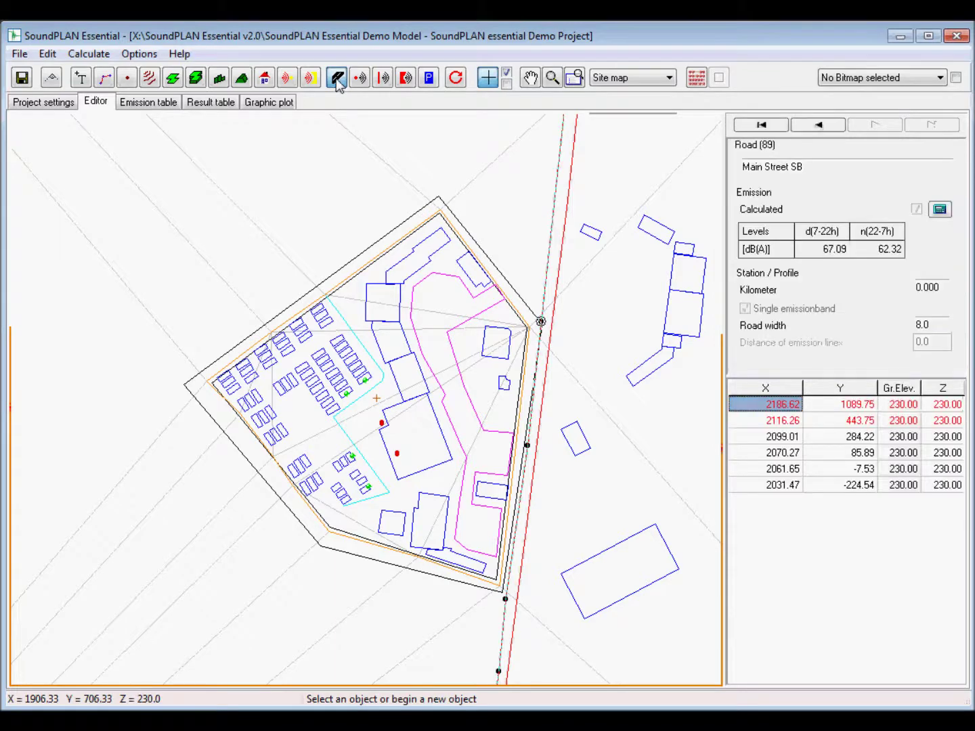
left_click(939, 212)
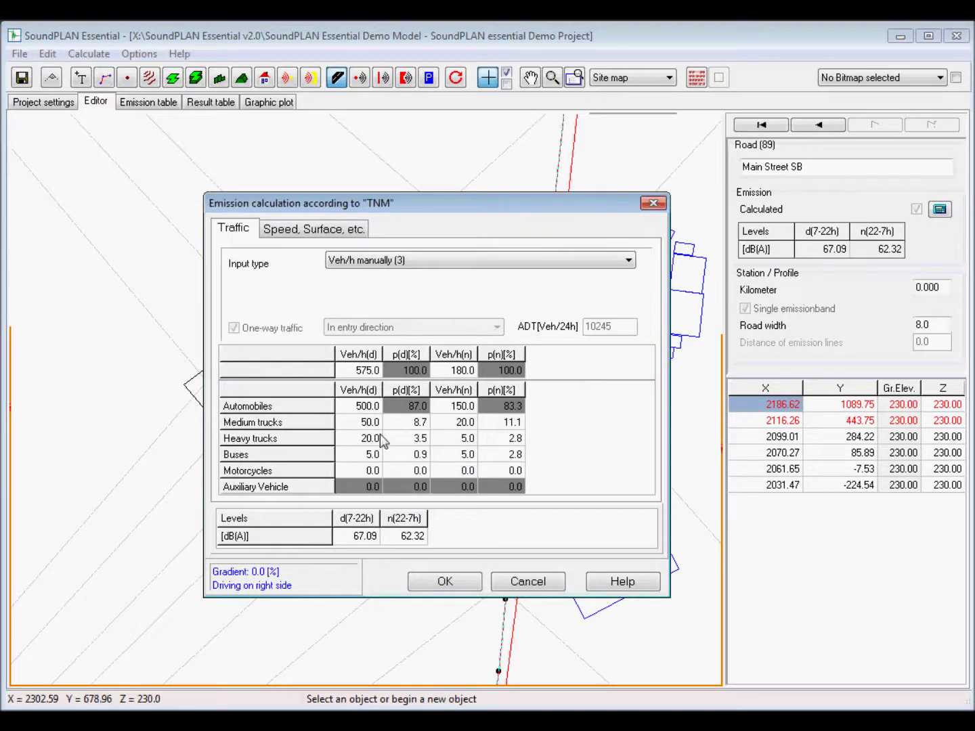
left_click(403, 260)
left_click(403, 260)
left_click(302, 228)
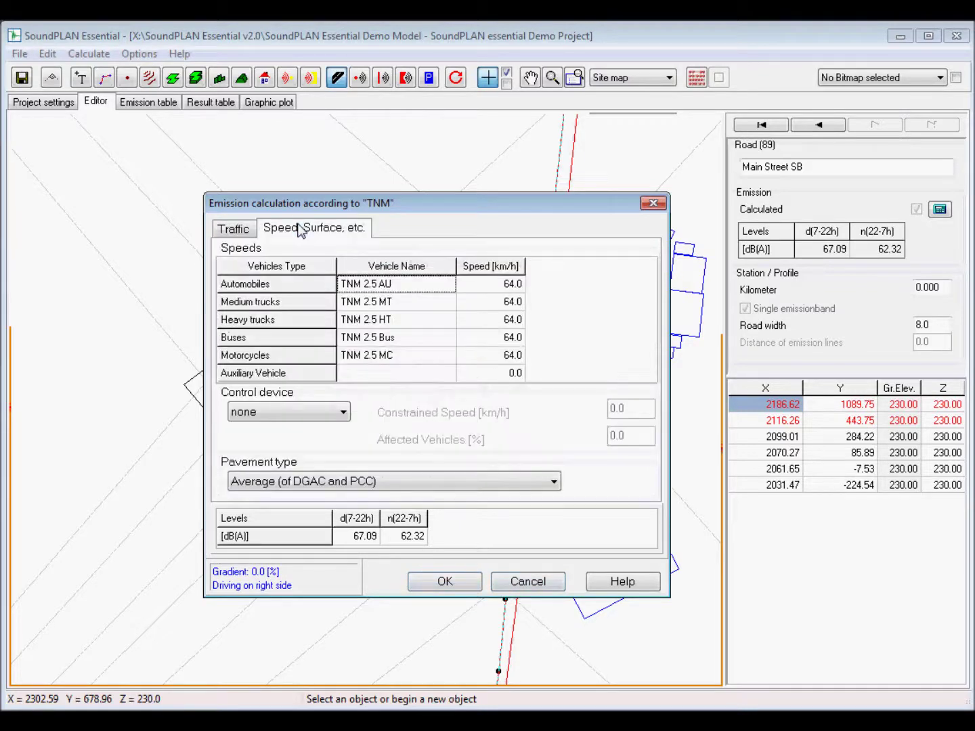
left_click(460, 586)
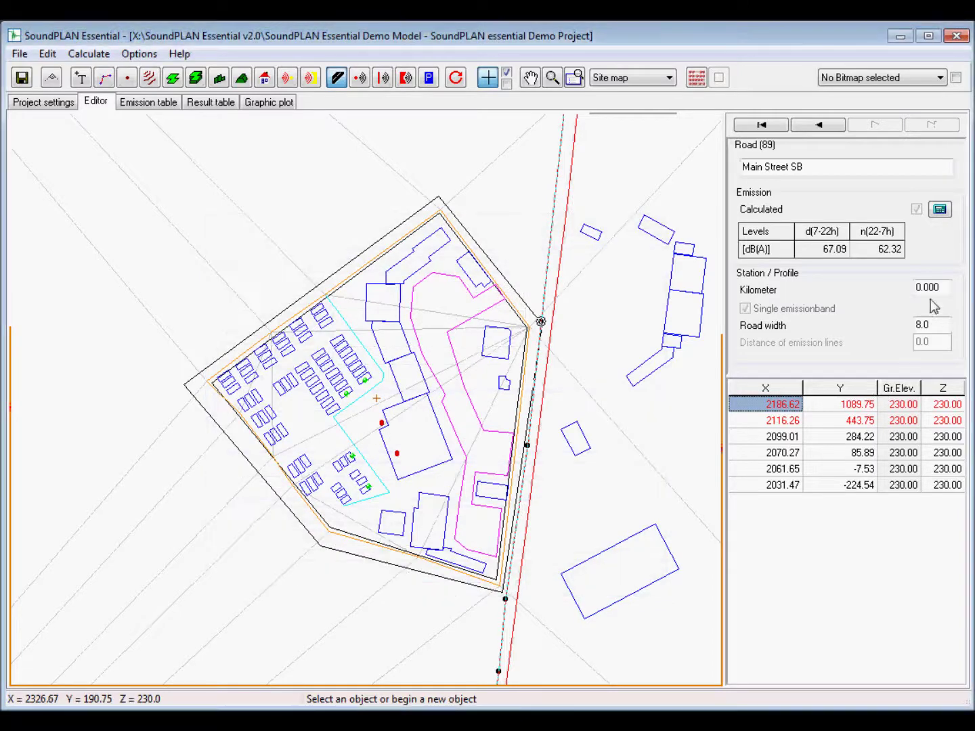
left_click(360, 78)
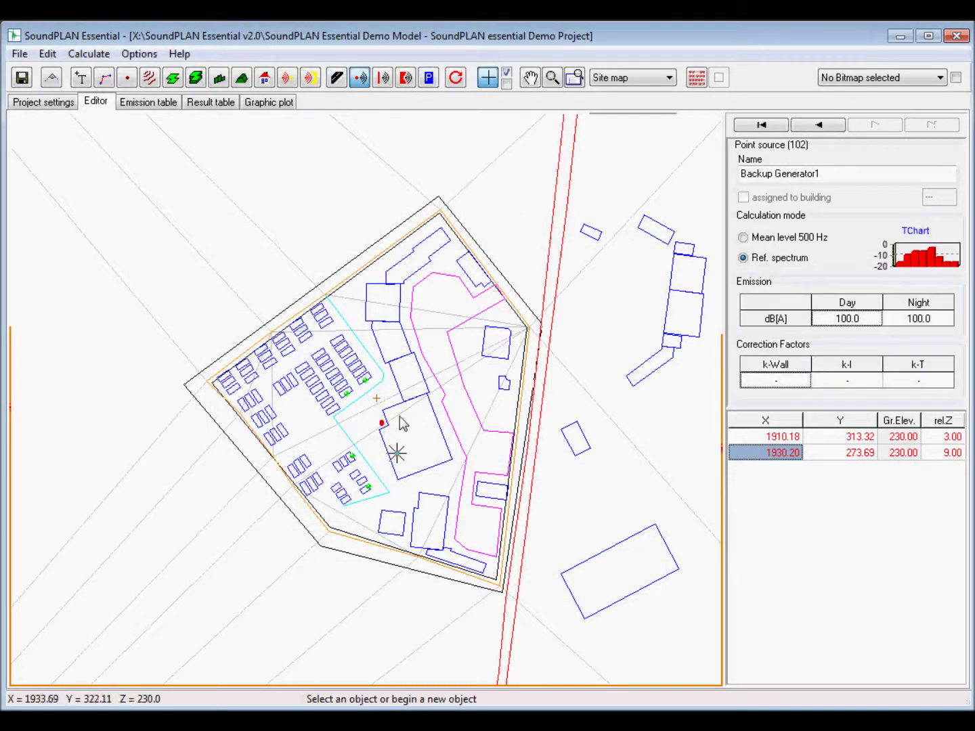
- Select the point source Backup Generator1 and replace its name with HVAC
left_click(774, 436)
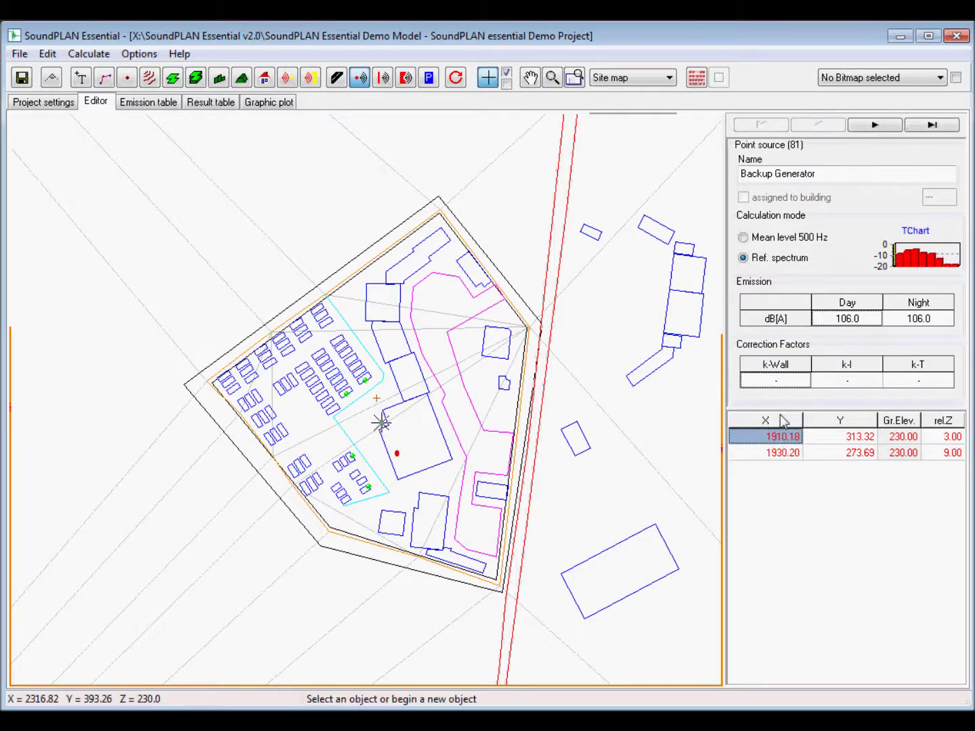
left_click(790, 453)
left_click_drag(833, 176, 664, 181)
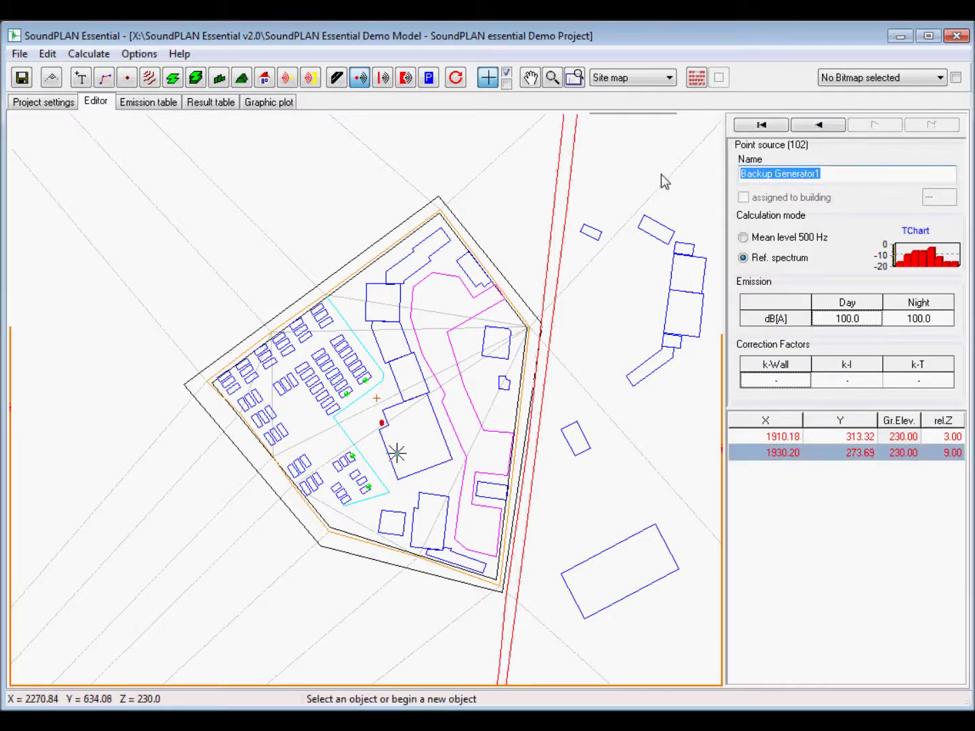
type("HVAC")
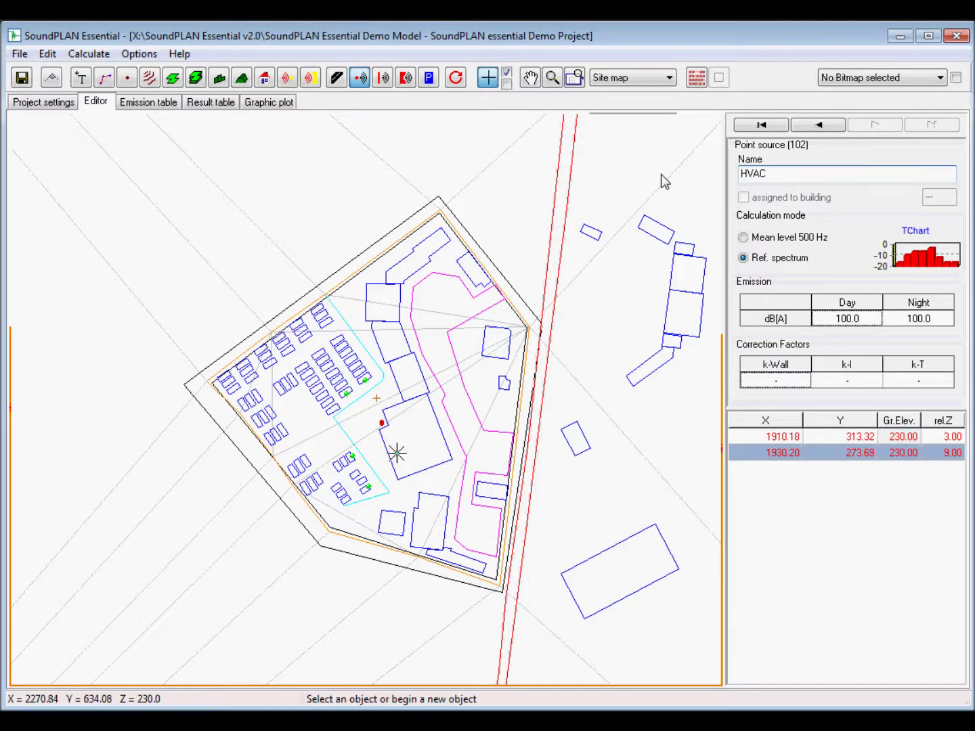
- Review the HVAC source's frequency spectrum and its day and night emission levels
left_click(921, 258)
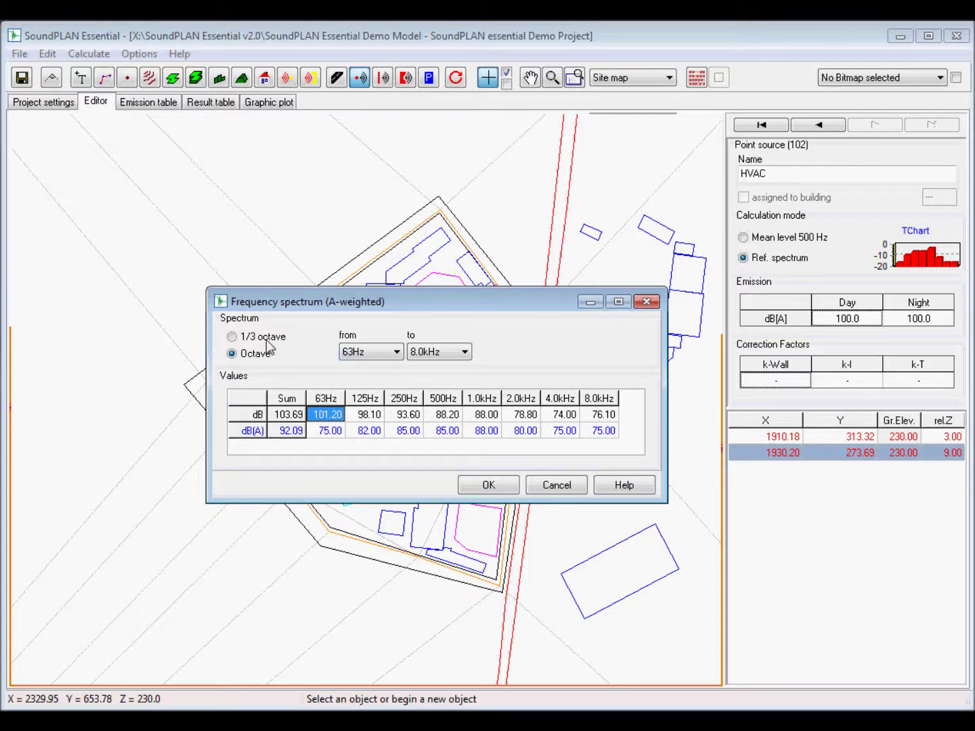
left_click(487, 486)
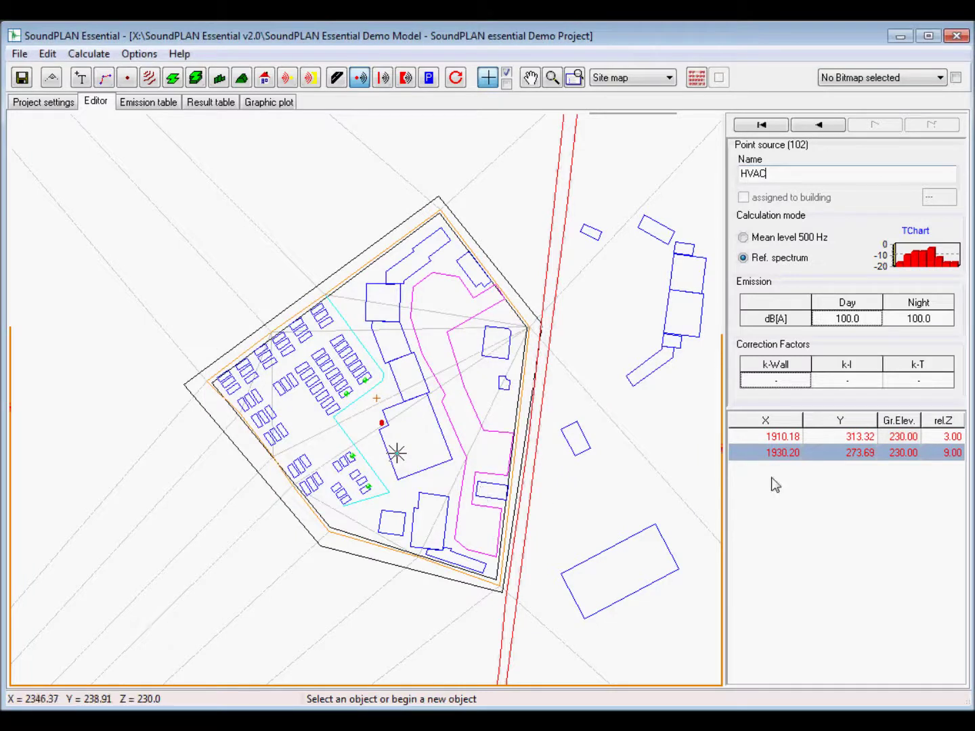
left_click(864, 325)
left_click(924, 325)
left_click(847, 326)
left_click(921, 326)
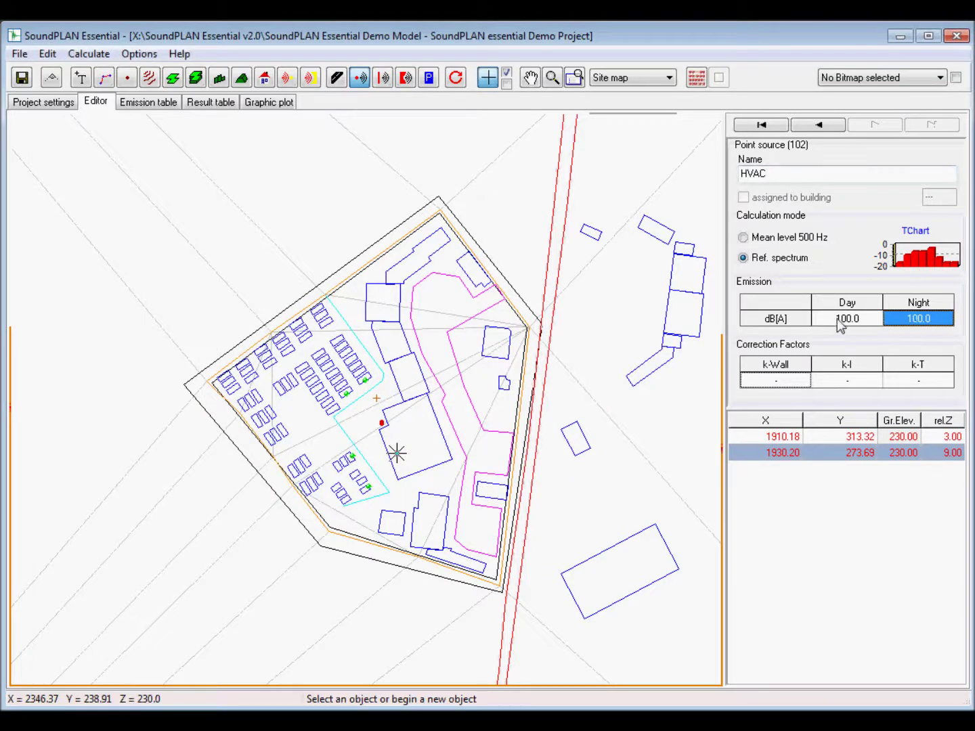
left_click(860, 324)
left_click(919, 320)
left_click(430, 78)
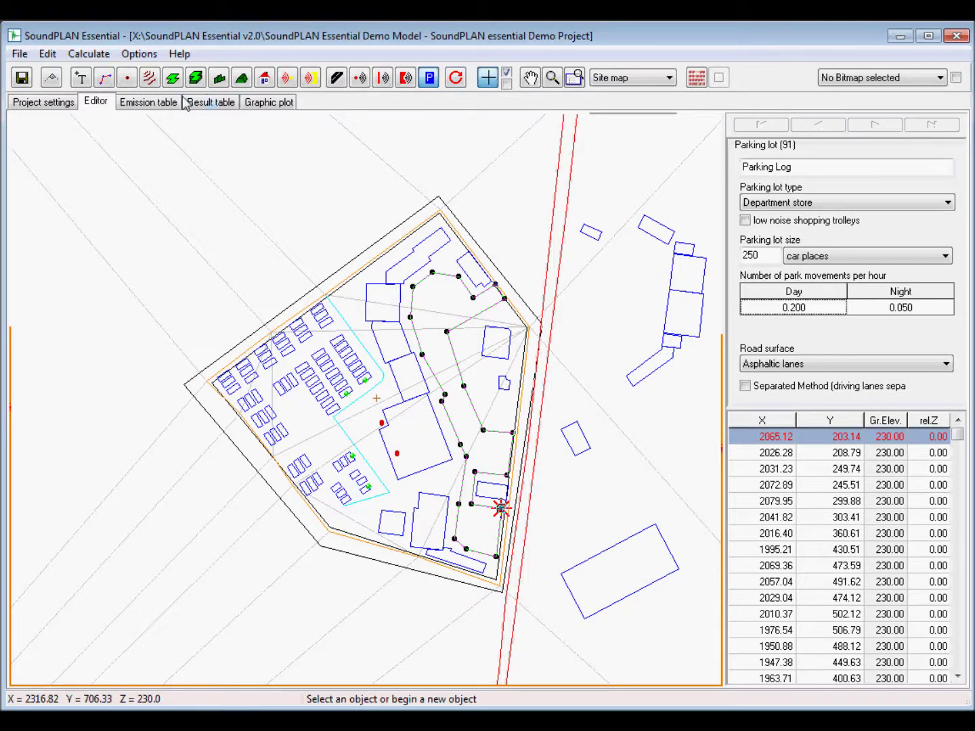
- Review the Road emission table, then the Industry list: Backup Generator 106.0, HVAC 100.0 dB(A)
left_click(147, 102)
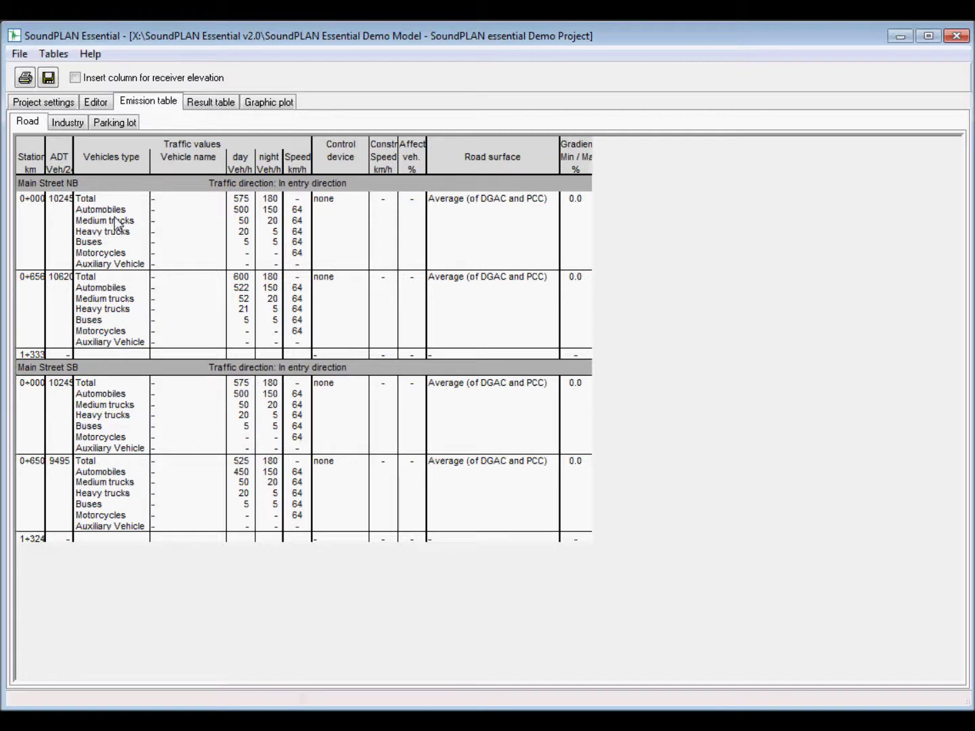
left_click(75, 124)
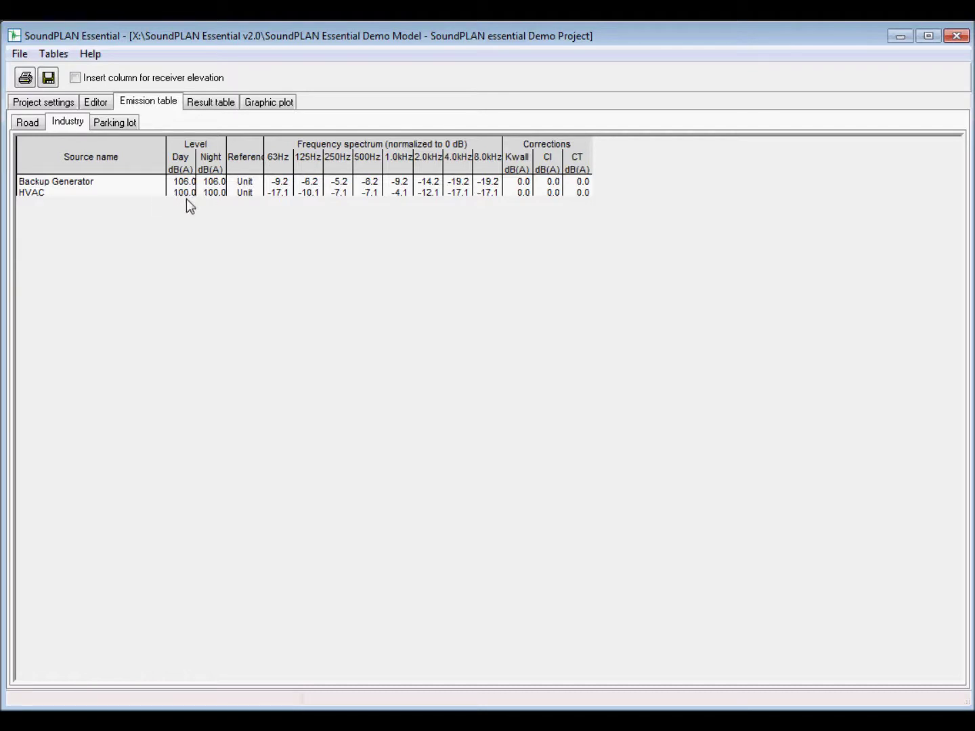
- Review receiver levels, source contributions and receiver spectra, then view the single point map
left_click(212, 101)
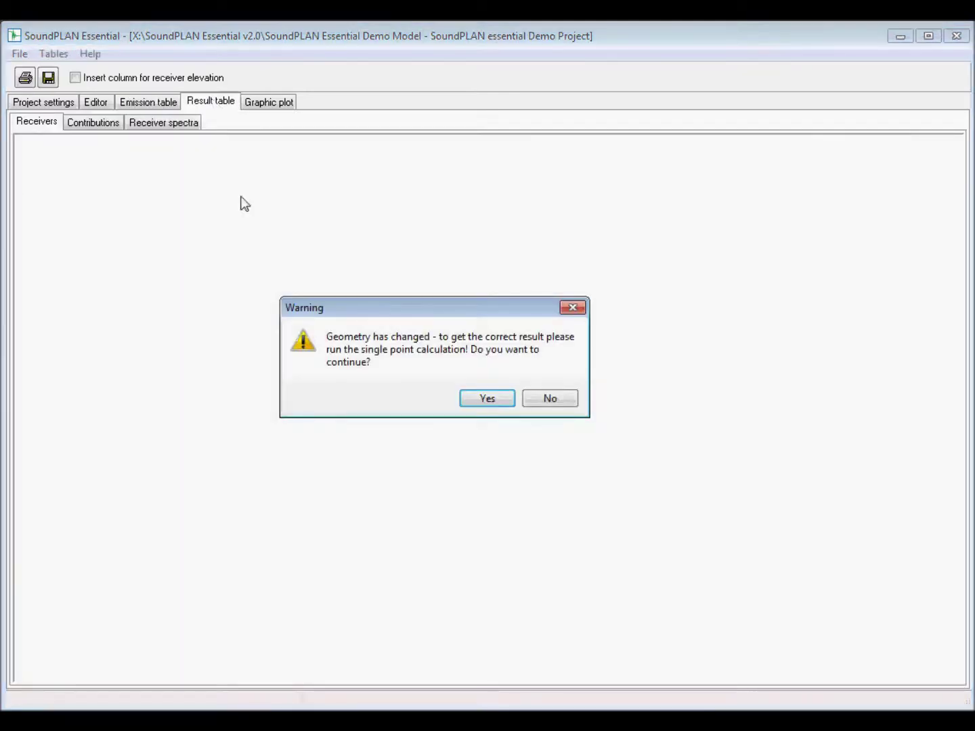
left_click(488, 399)
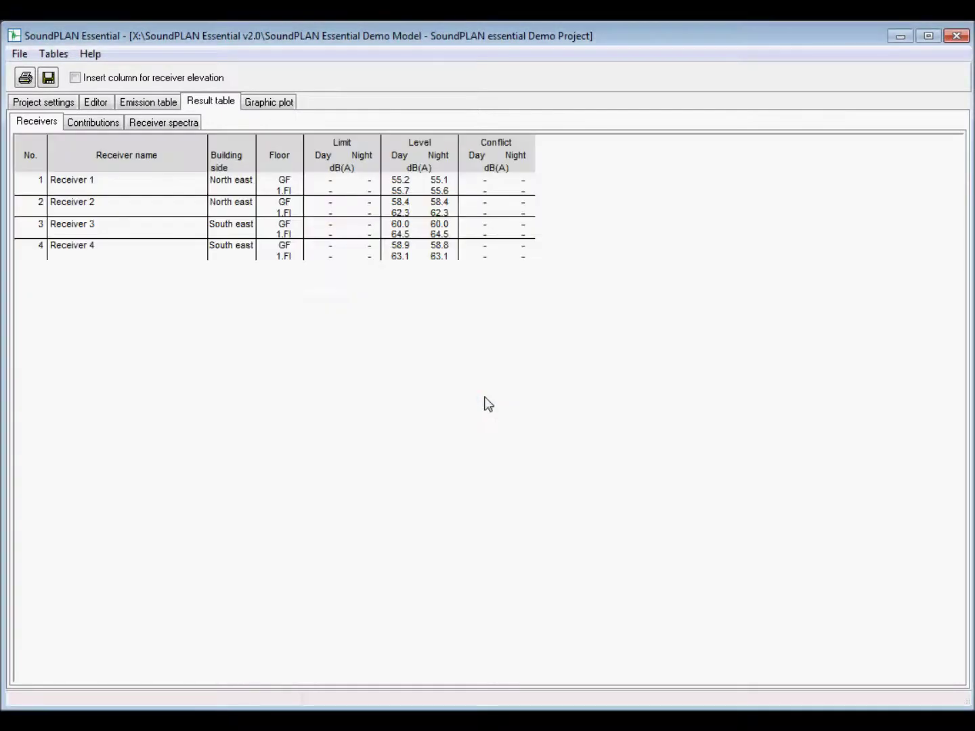
left_click(82, 124)
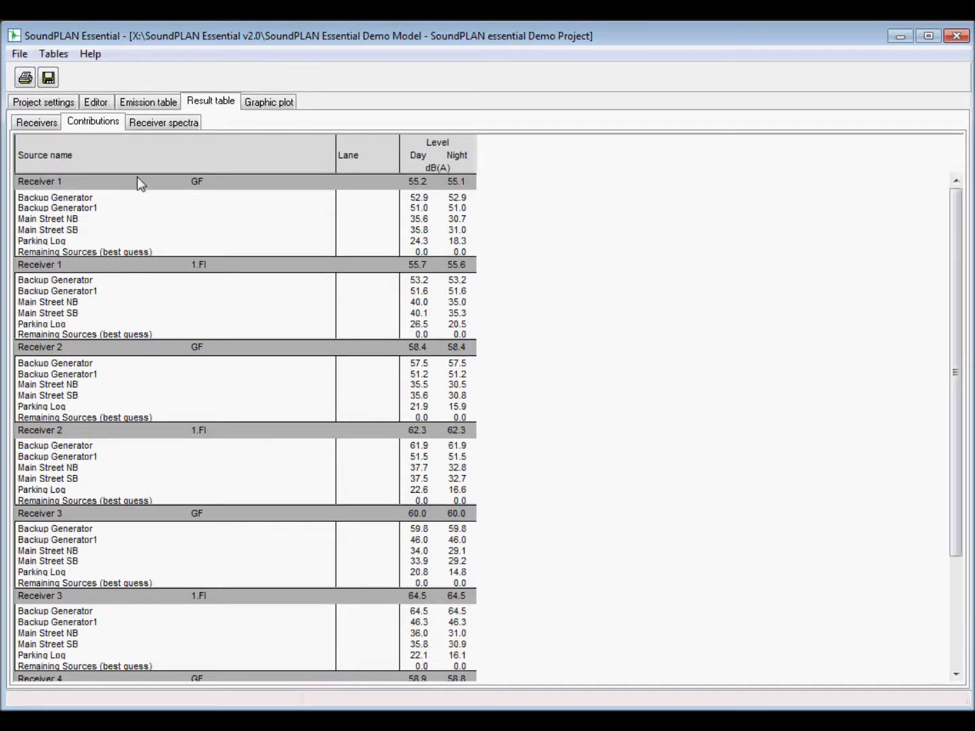
left_click(153, 124)
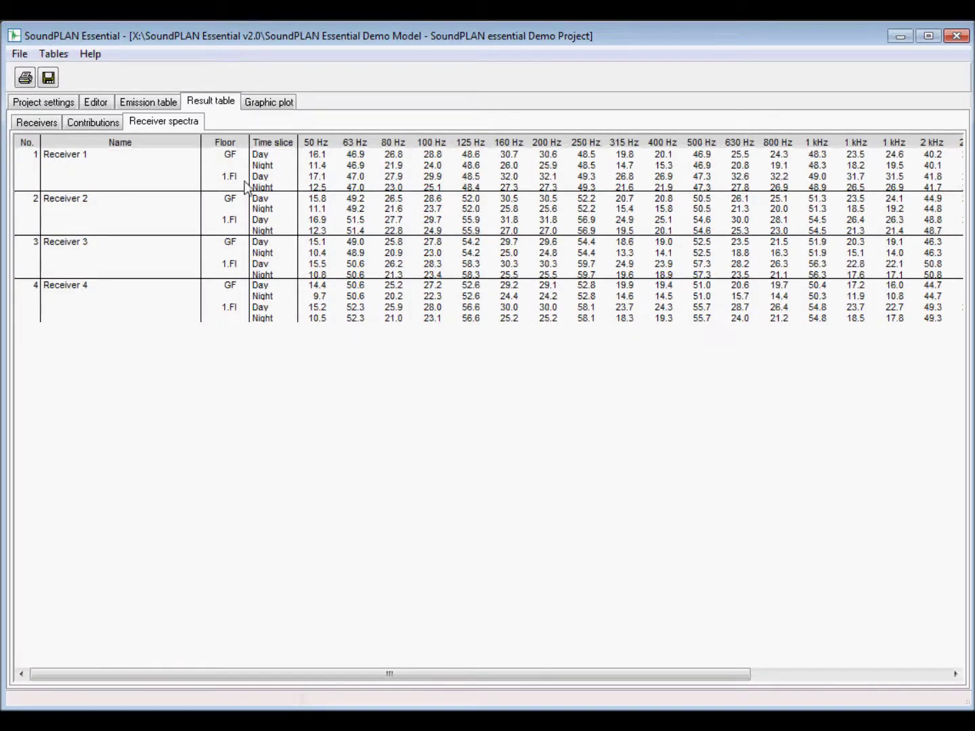
mouse_move(604, 670)
left_mouse_down()
mouse_move(783, 681)
mouse_move(603, 683)
left_mouse_up()
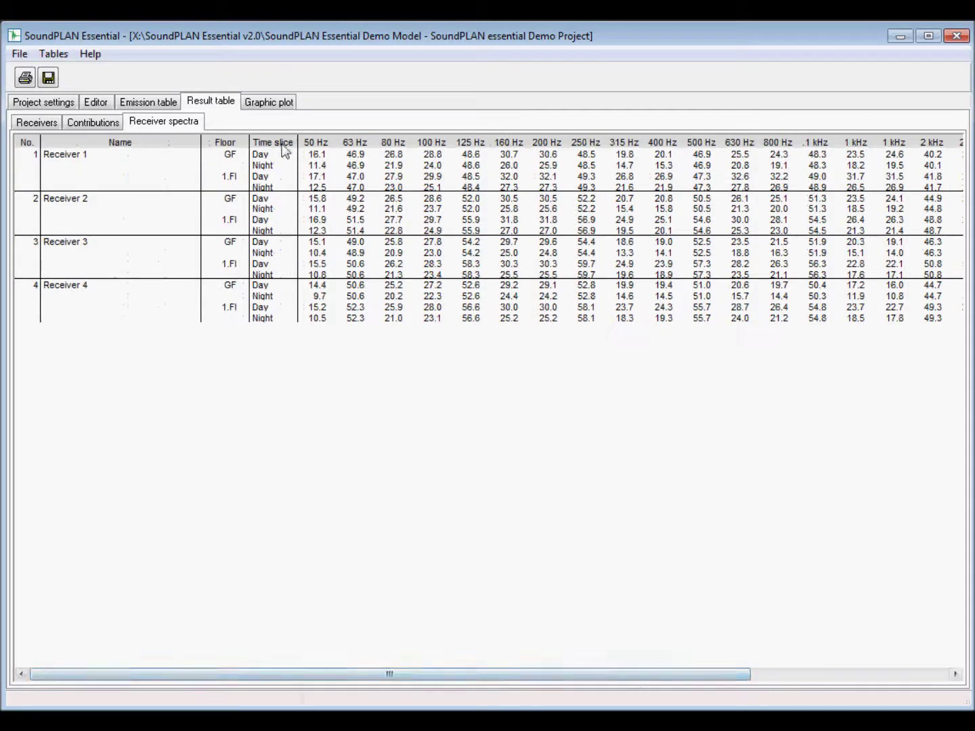
left_click(266, 106)
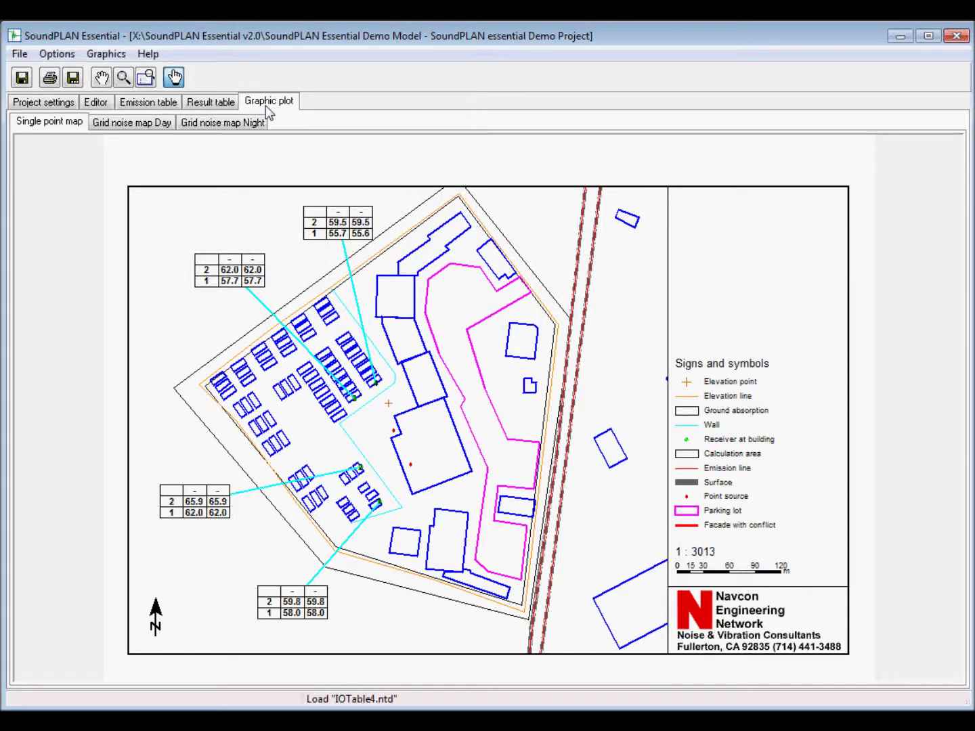
left_click(105, 109)
- Set the Backup Generator aerial photo as the background and return to the single point map plot
left_click(876, 79)
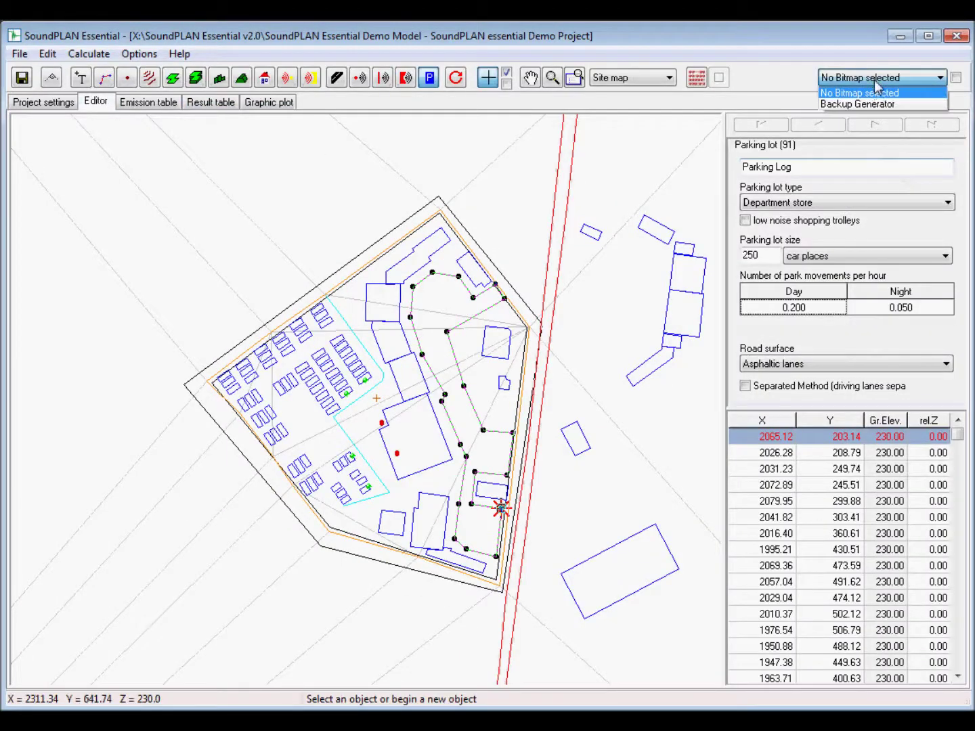
left_click(878, 105)
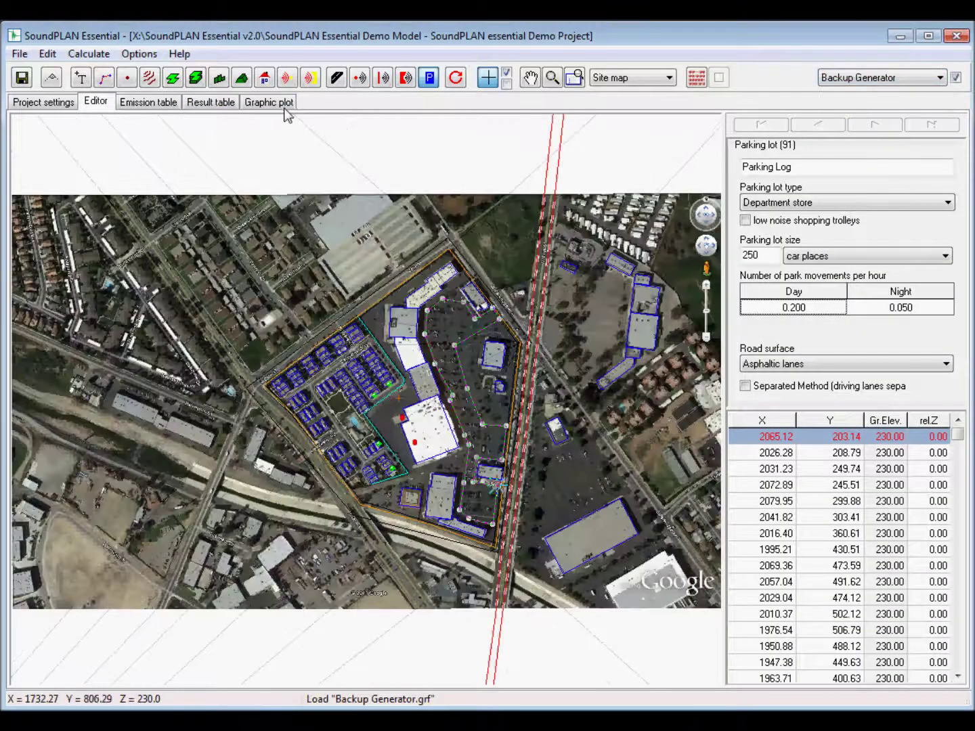
left_click(274, 103)
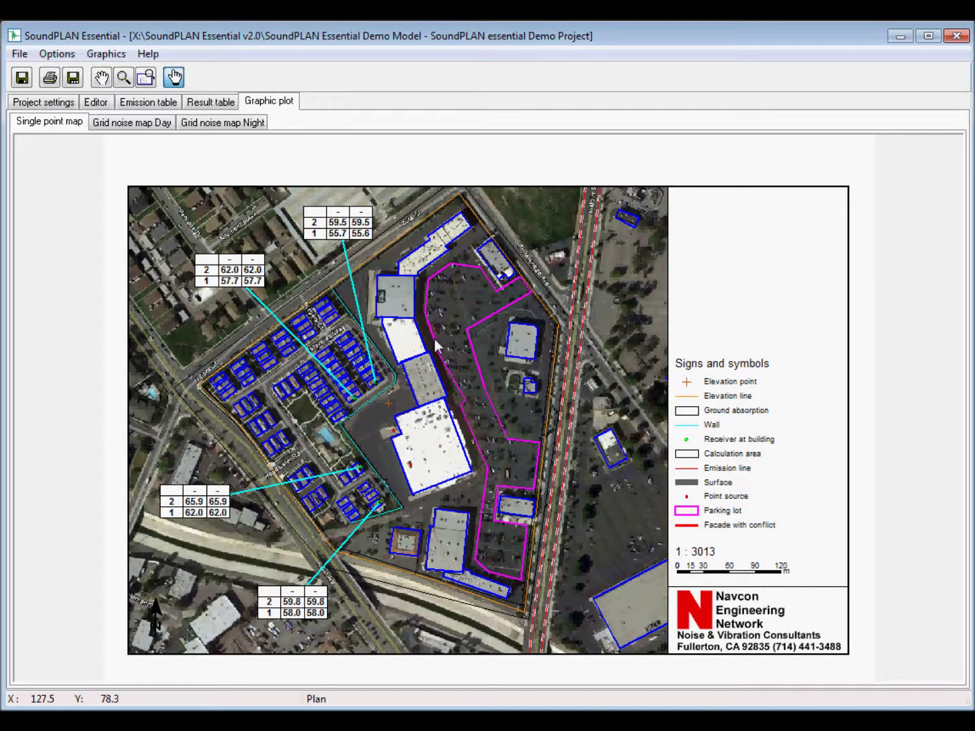
- Give the single point map the title 'SoundPLAN Essential Project'
double_click(737, 235)
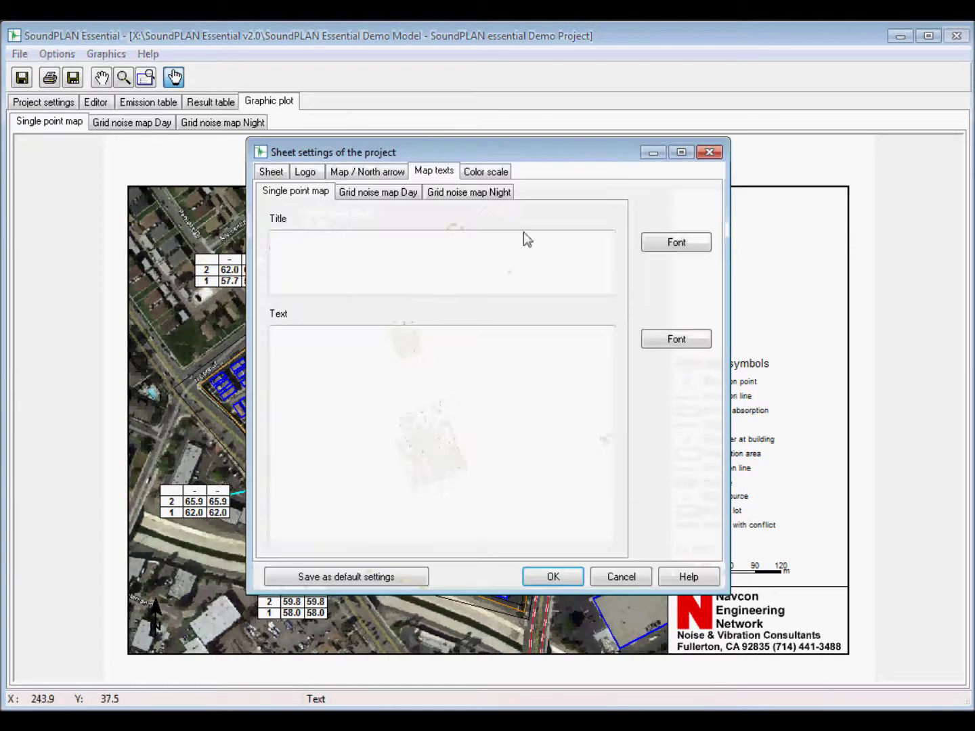
left_click(314, 245)
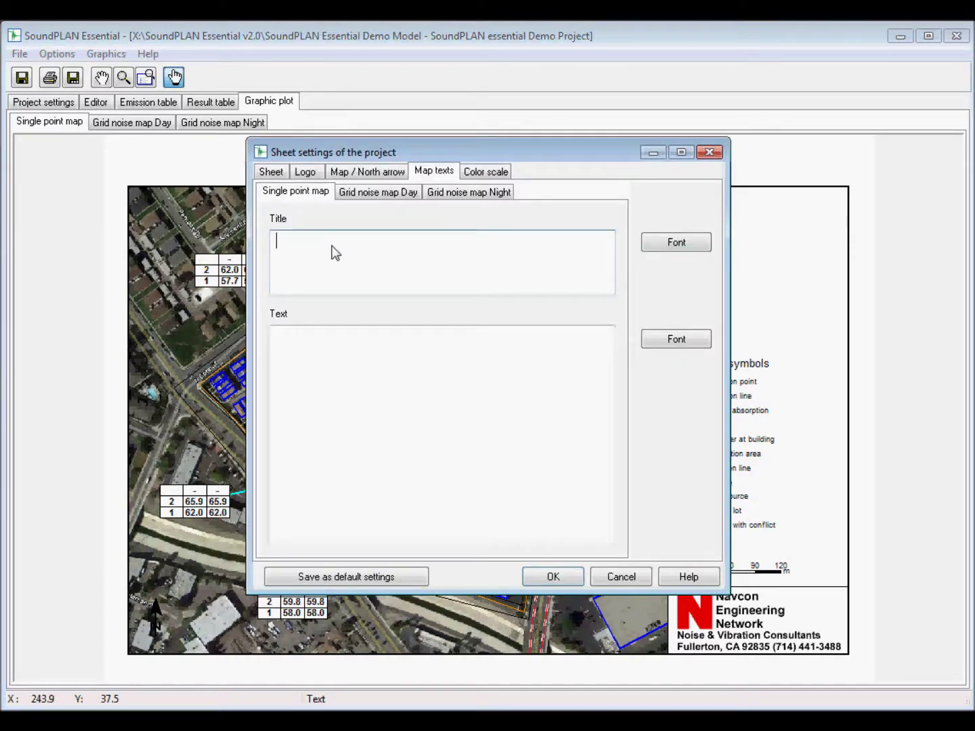
type("SoundPLAN Essential")
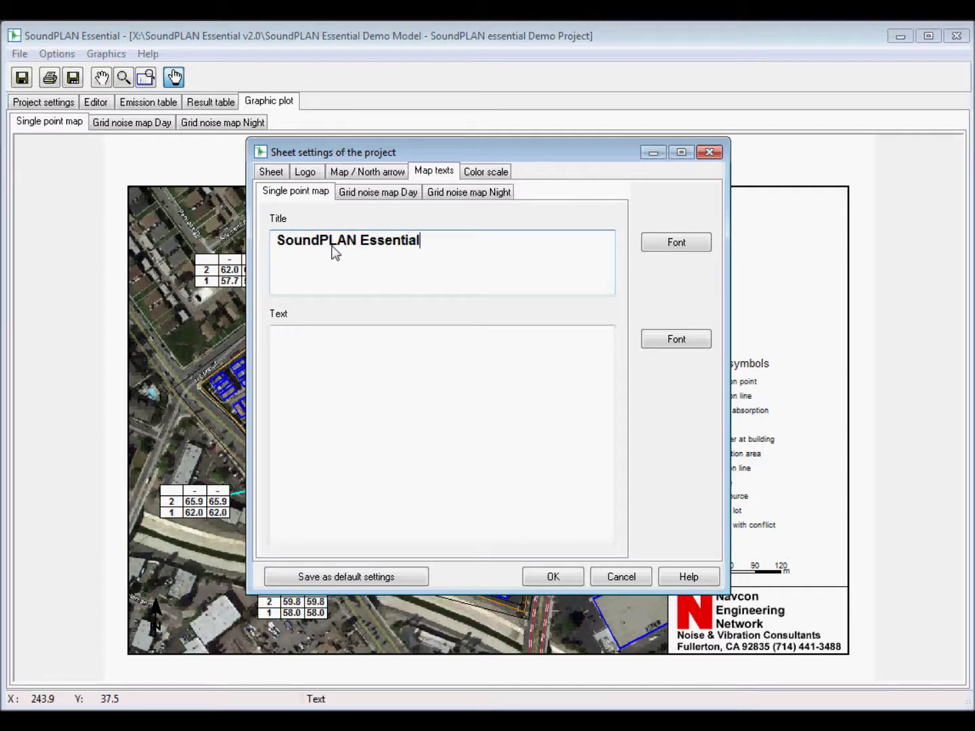
type(" Project")
- Add map text lines Road, Parking Lot, Generator and HVAC, then view the day grid noise map
left_click(320, 344)
type("Road")
key("Return")
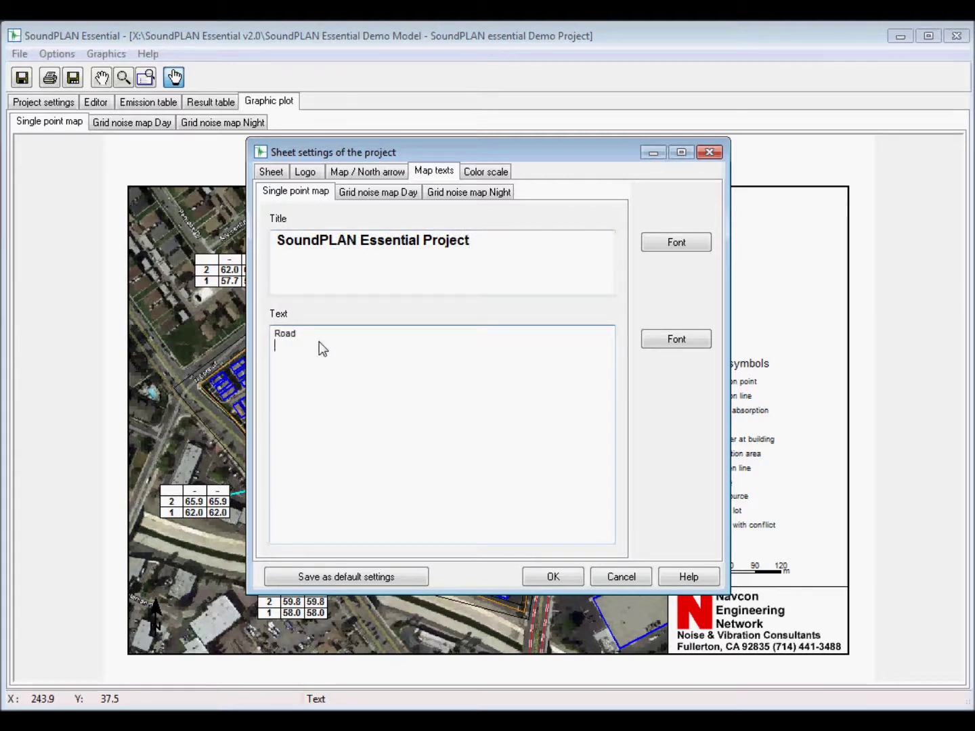
type("Parking Lot")
key("Return")
type("Generators and")
key("BackSpace")
key("BackSpace")
type("and HVAC")
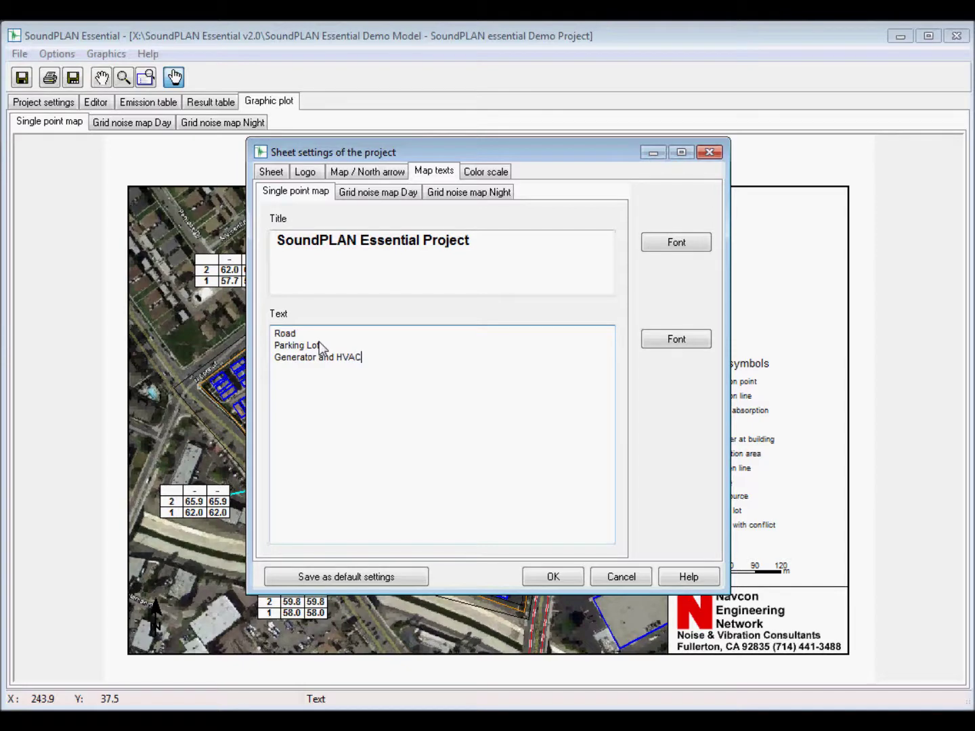
left_click(554, 577)
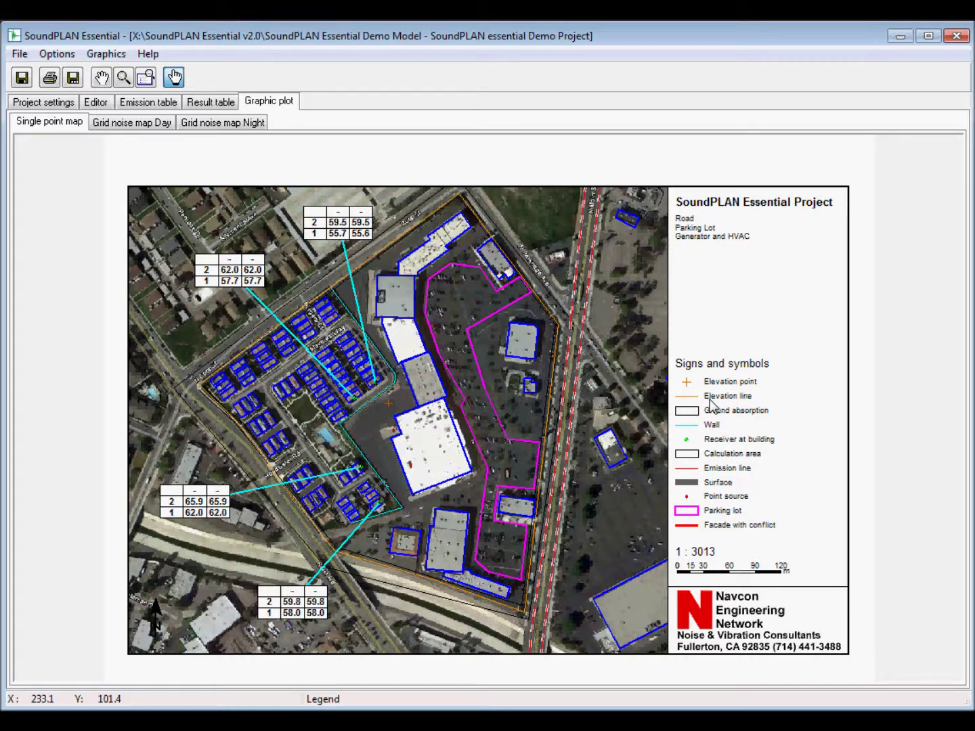
left_click(138, 124)
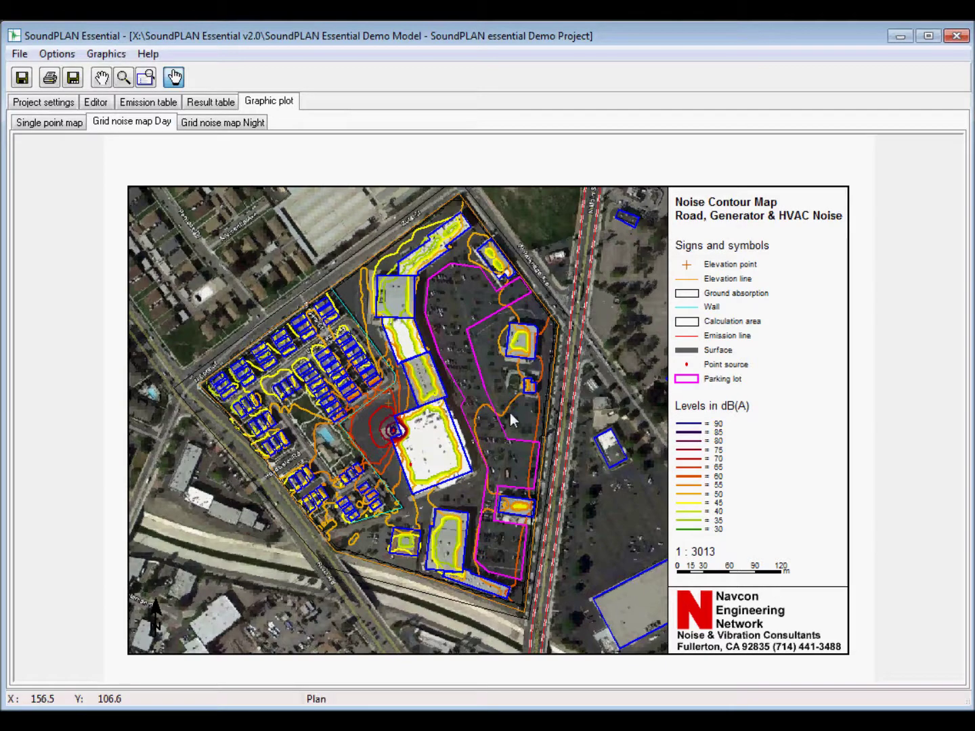
- Compare the night and day grid noise maps, then bring up the Object types display settings
left_click(210, 123)
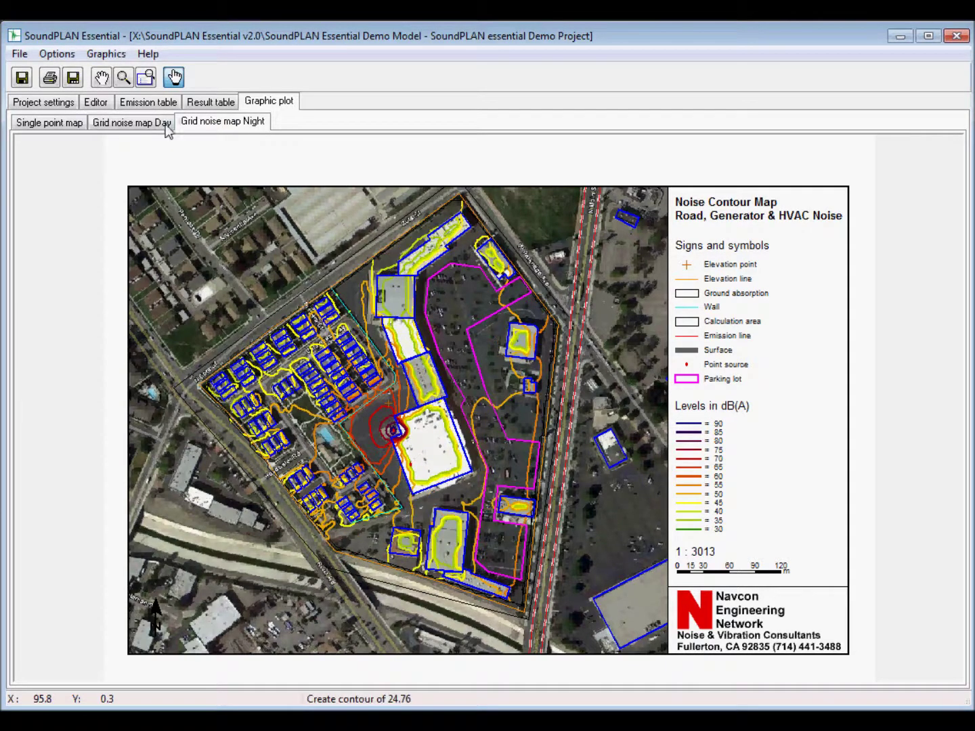
left_click(138, 124)
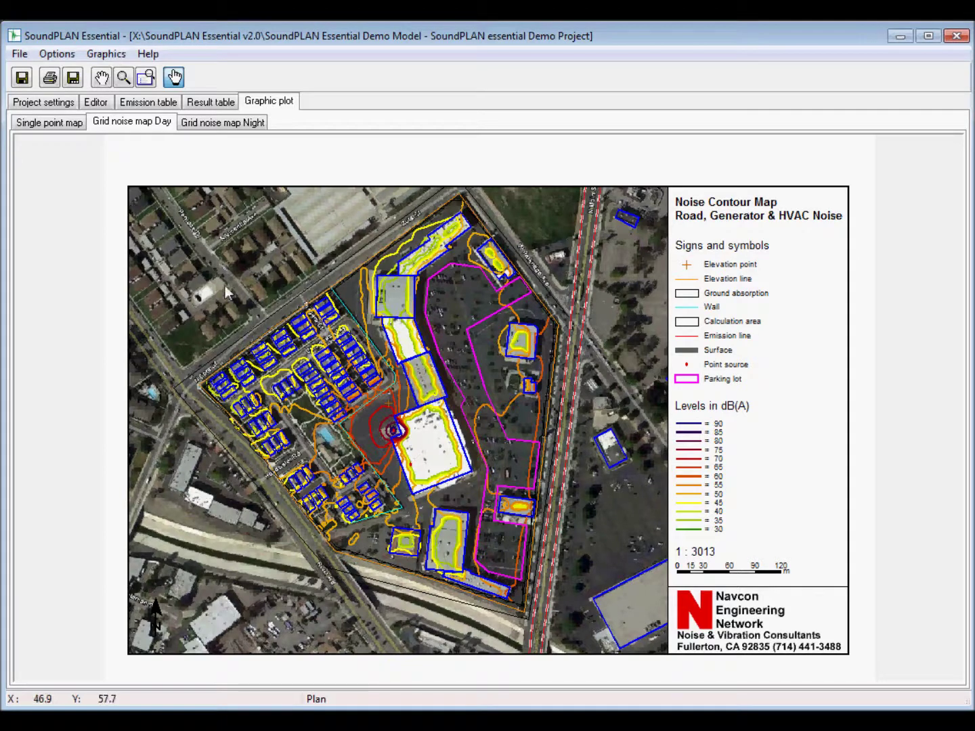
left_click(63, 60)
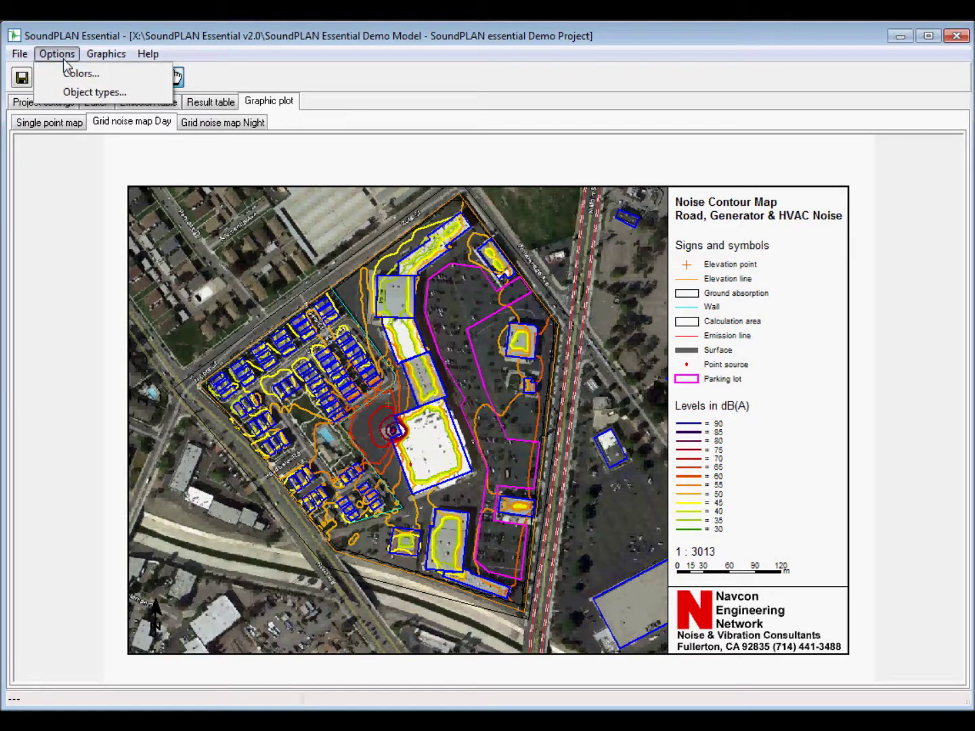
left_click(75, 100)
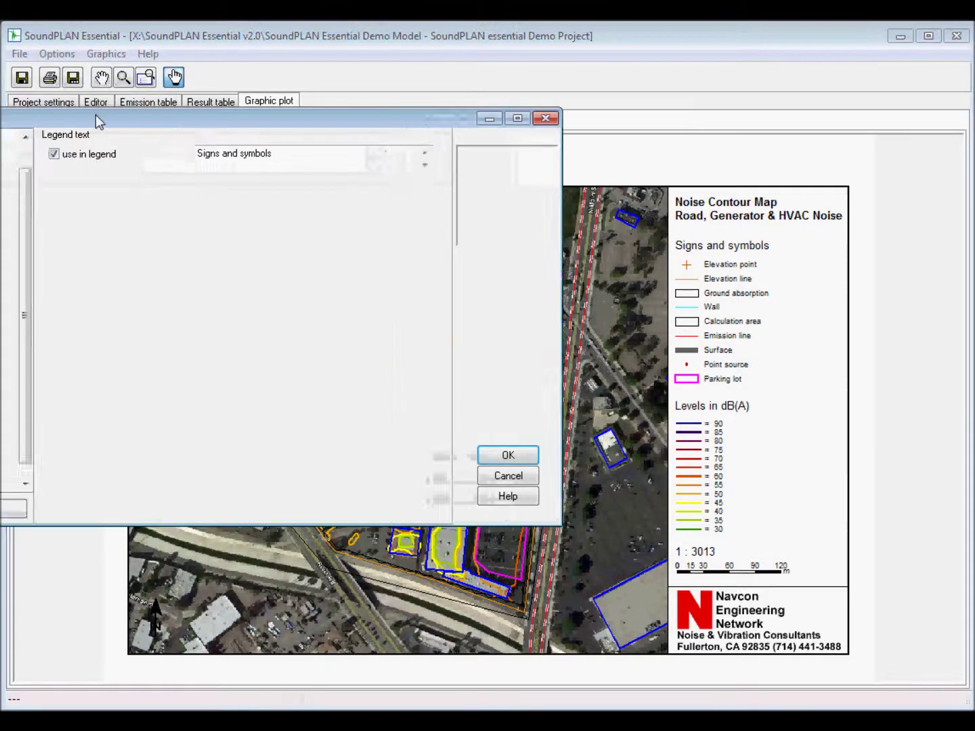
- Give main buildings a solid light cyan fill in Object types
left_click_drag(100, 122, 297, 121)
left_click_drag(226, 247, 226, 220)
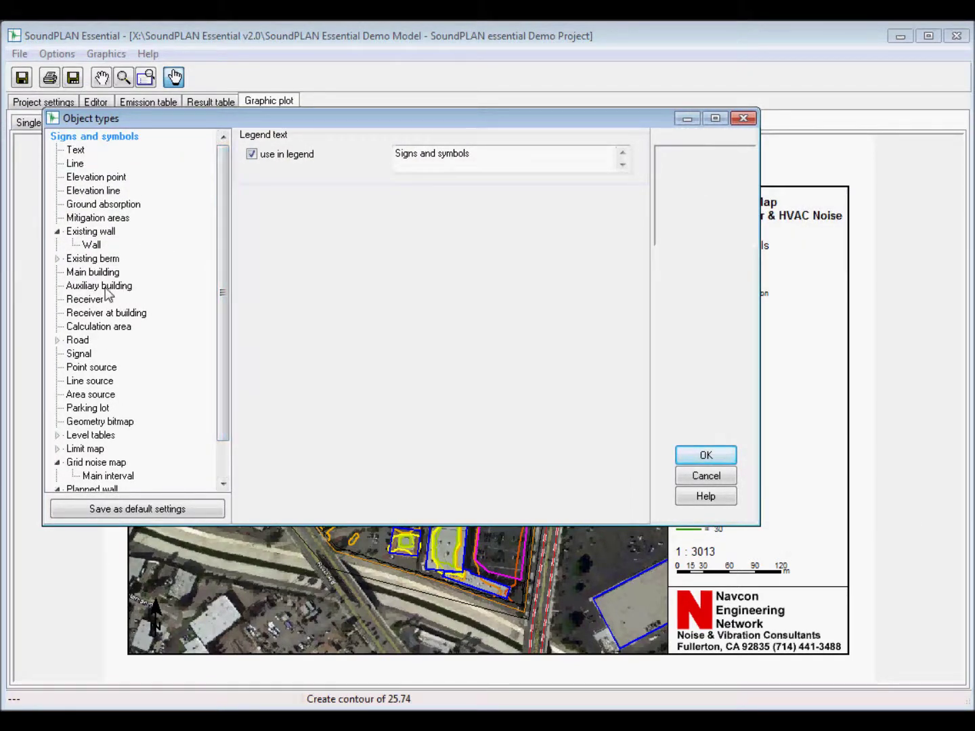
left_click(88, 273)
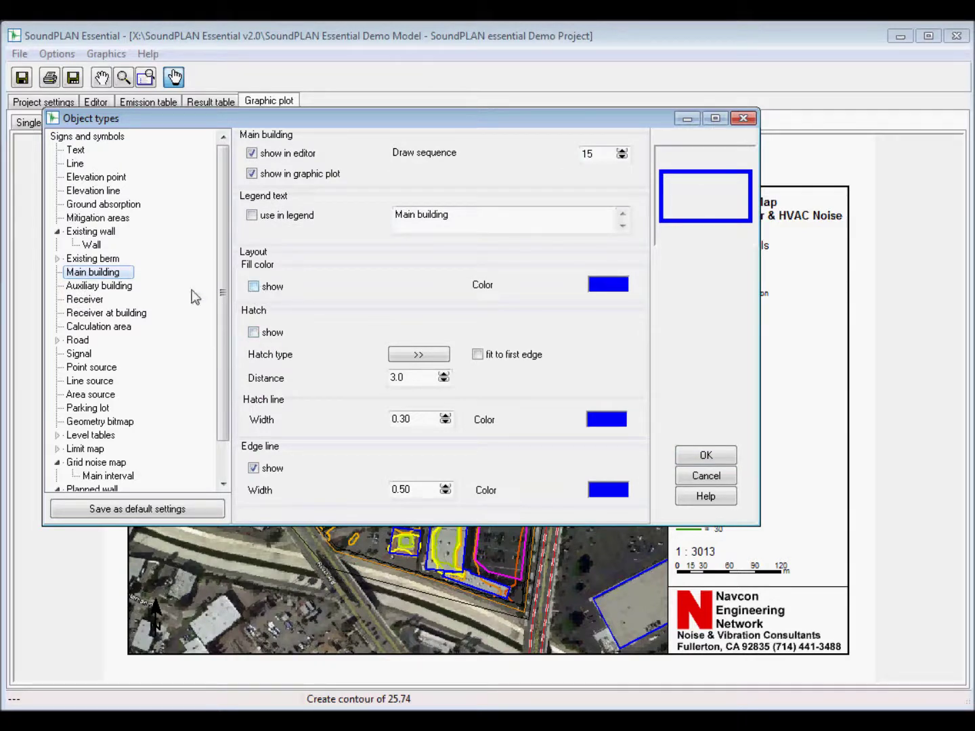
left_click(253, 287)
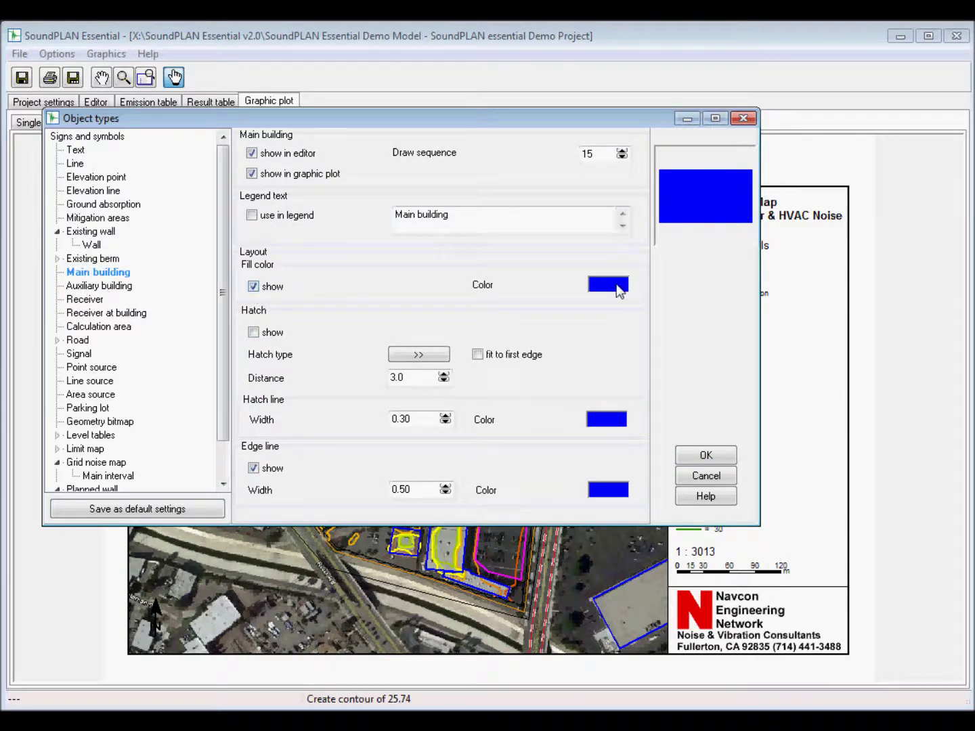
left_click(618, 288)
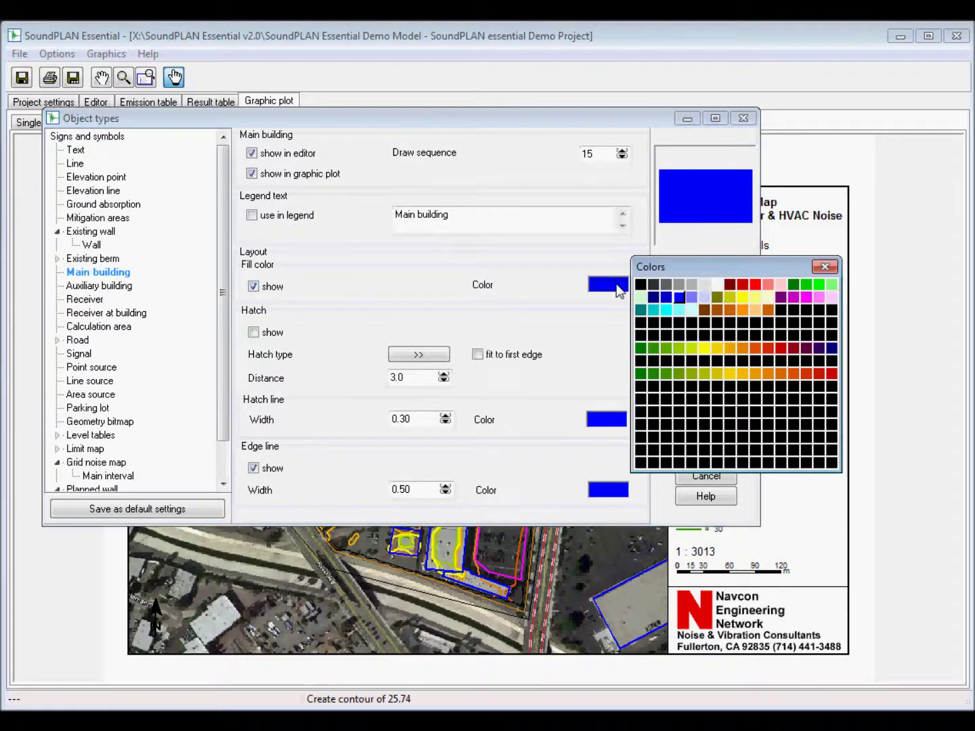
left_click(684, 312)
- Remove hatching from auxiliary buildings, apply, and show the night grid noise map
left_click(108, 285)
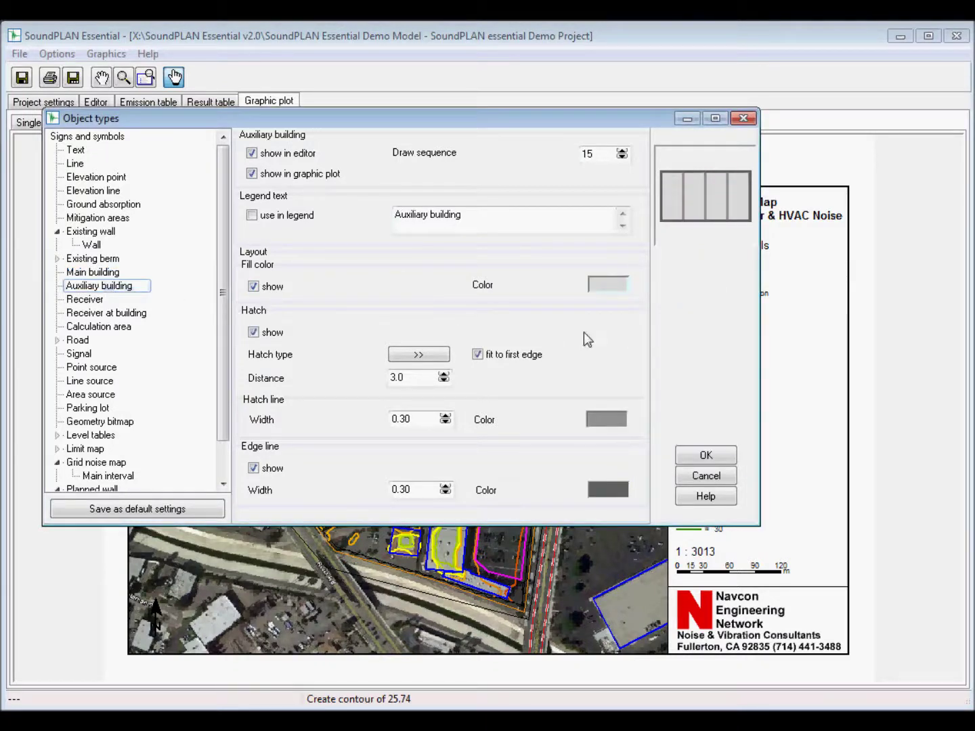
left_click(253, 333)
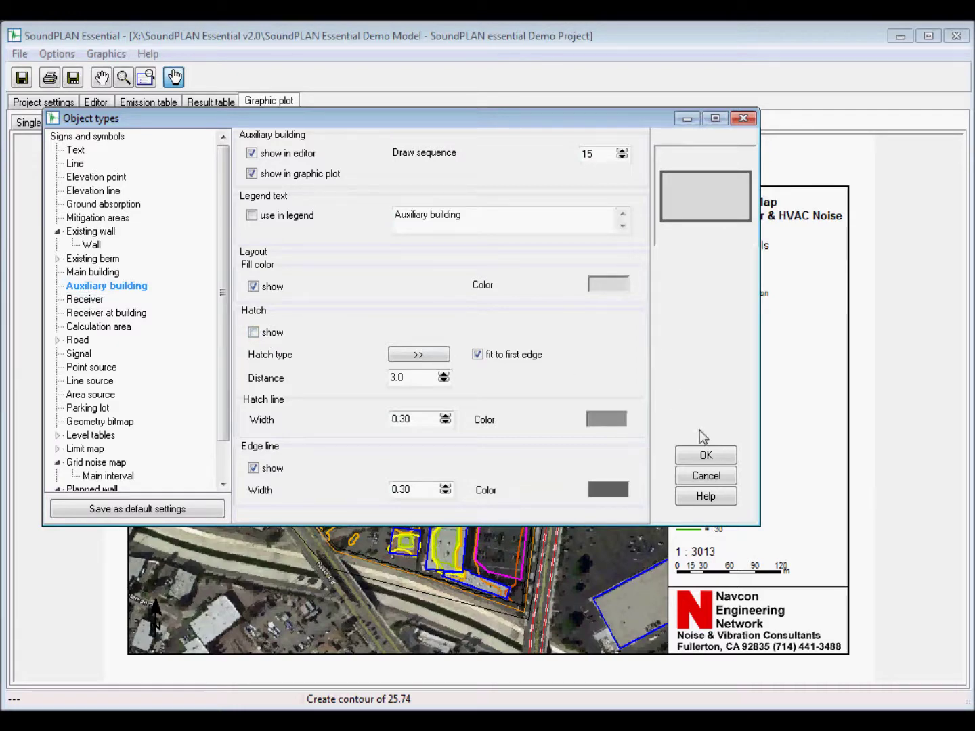
left_click(706, 457)
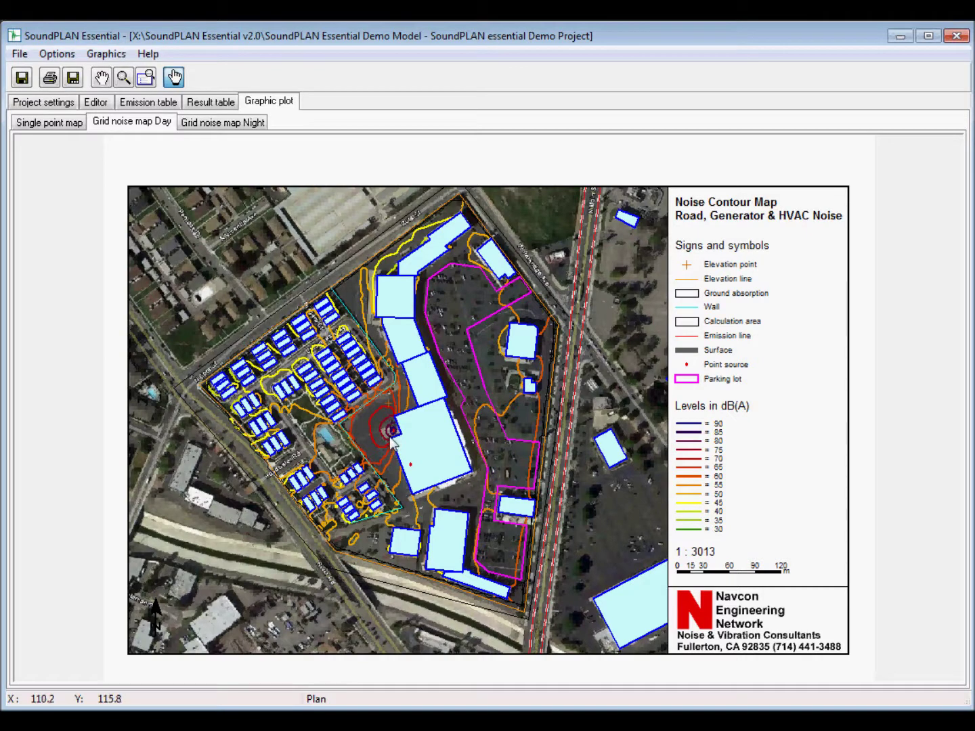
left_click(244, 127)
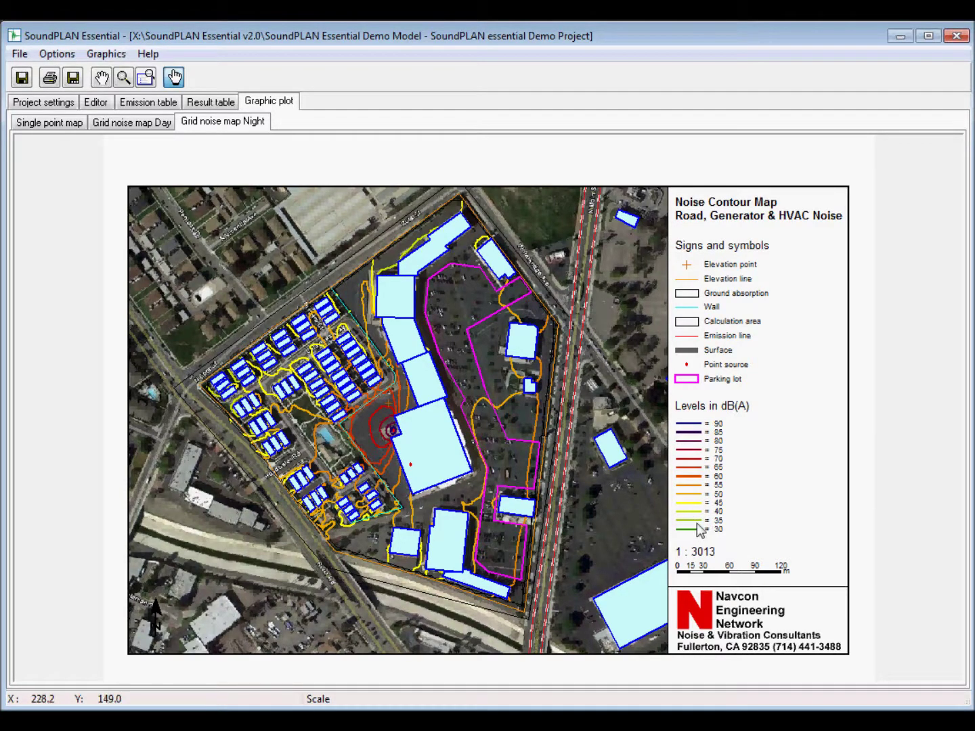
left_click(108, 56)
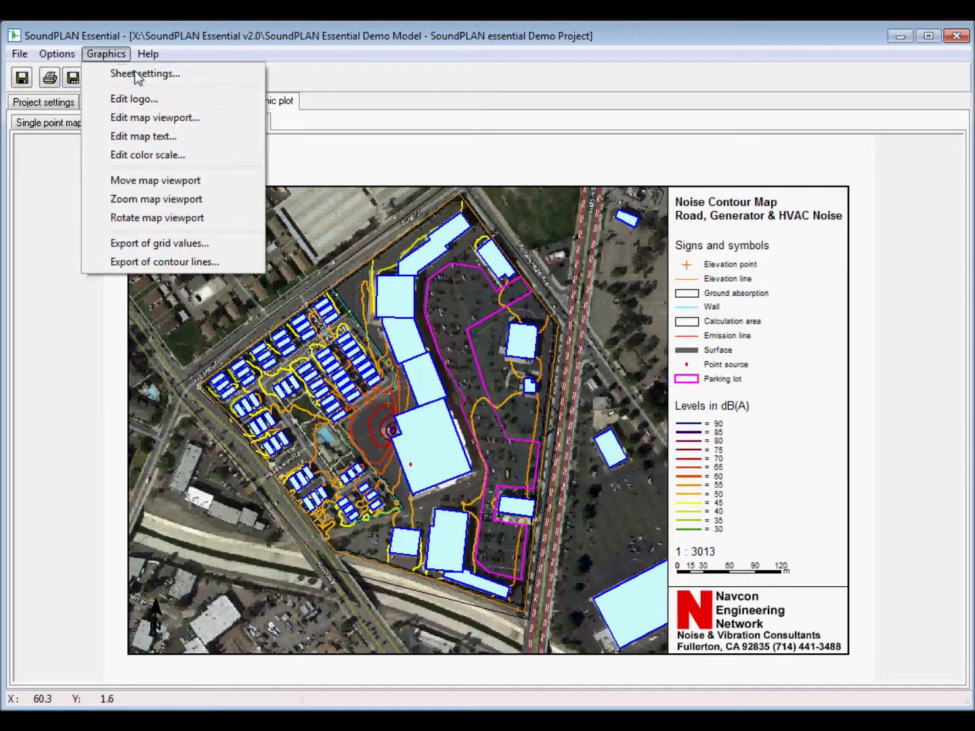
left_click(136, 75)
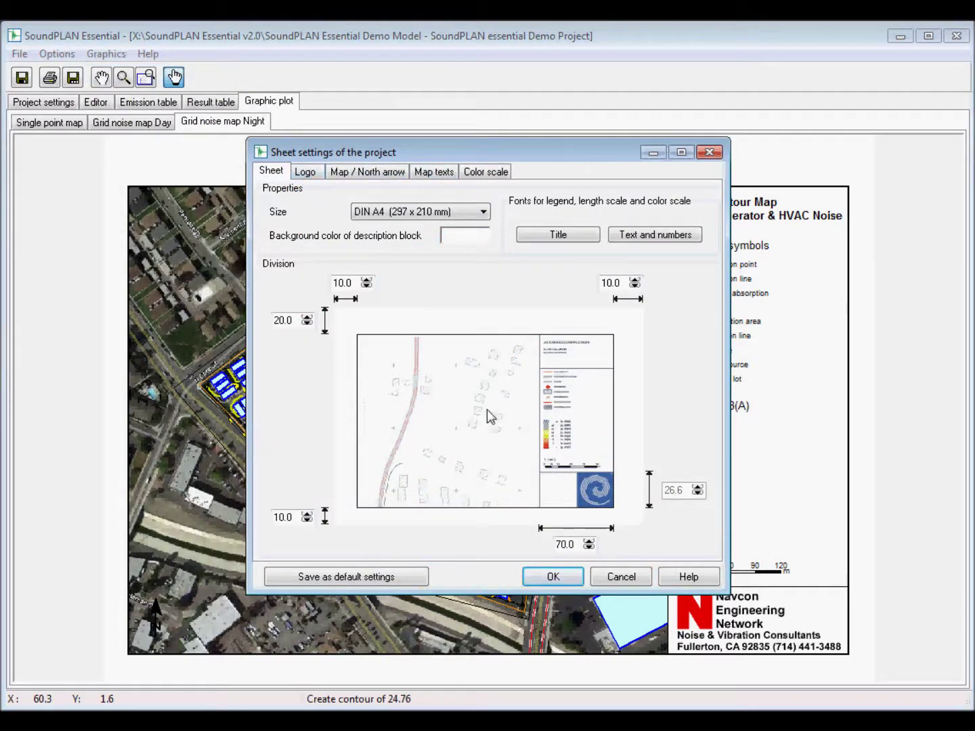
left_click(316, 174)
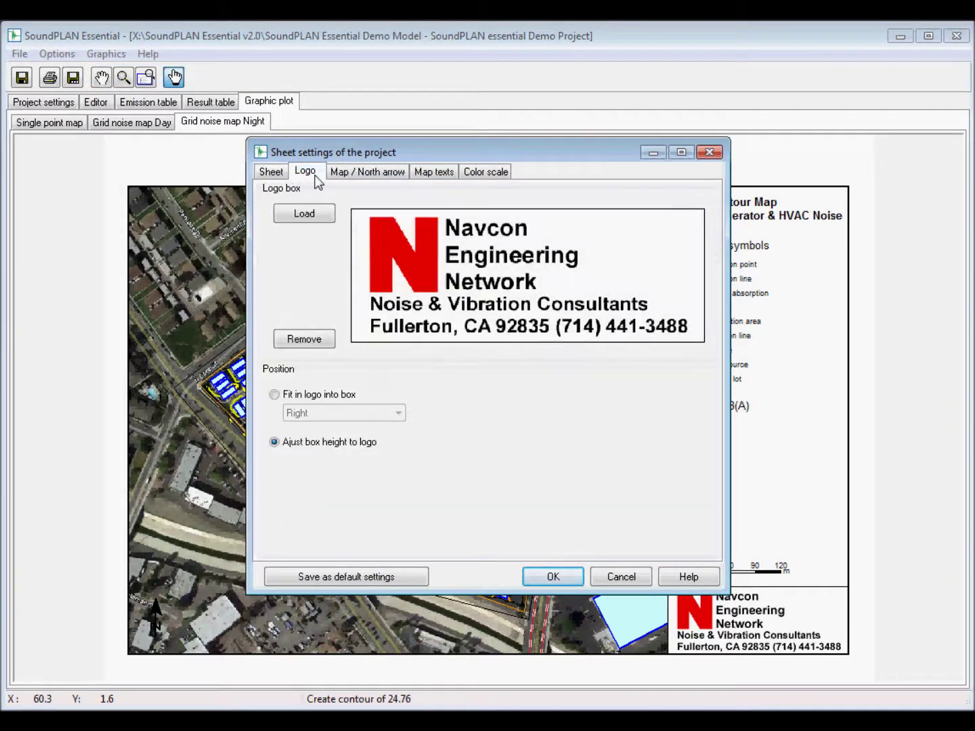
left_click(363, 175)
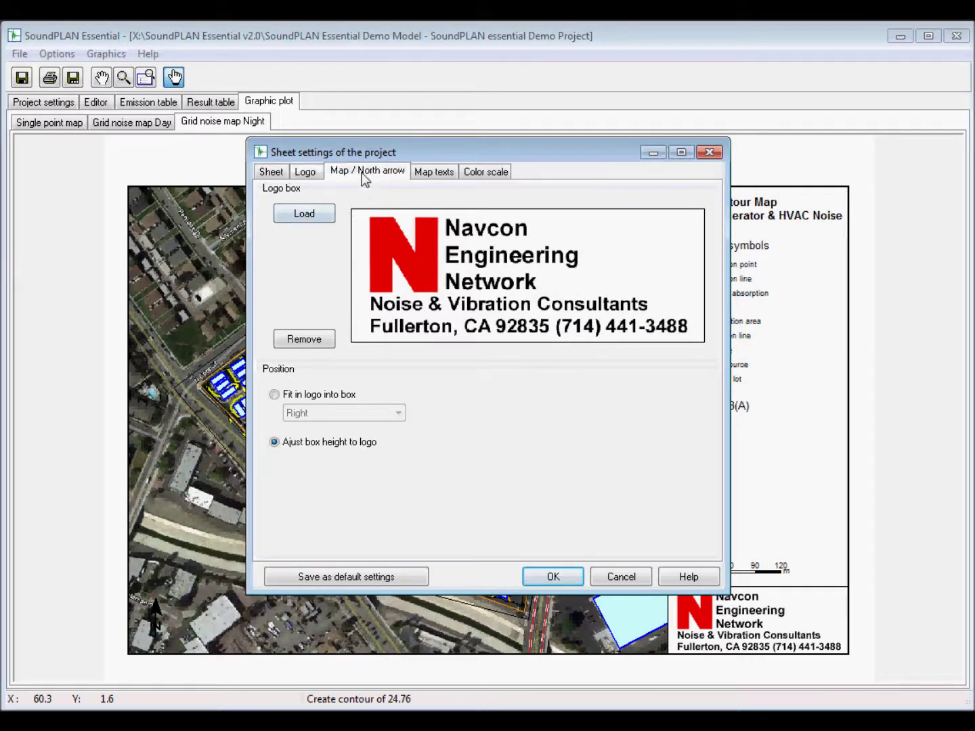
left_click(429, 175)
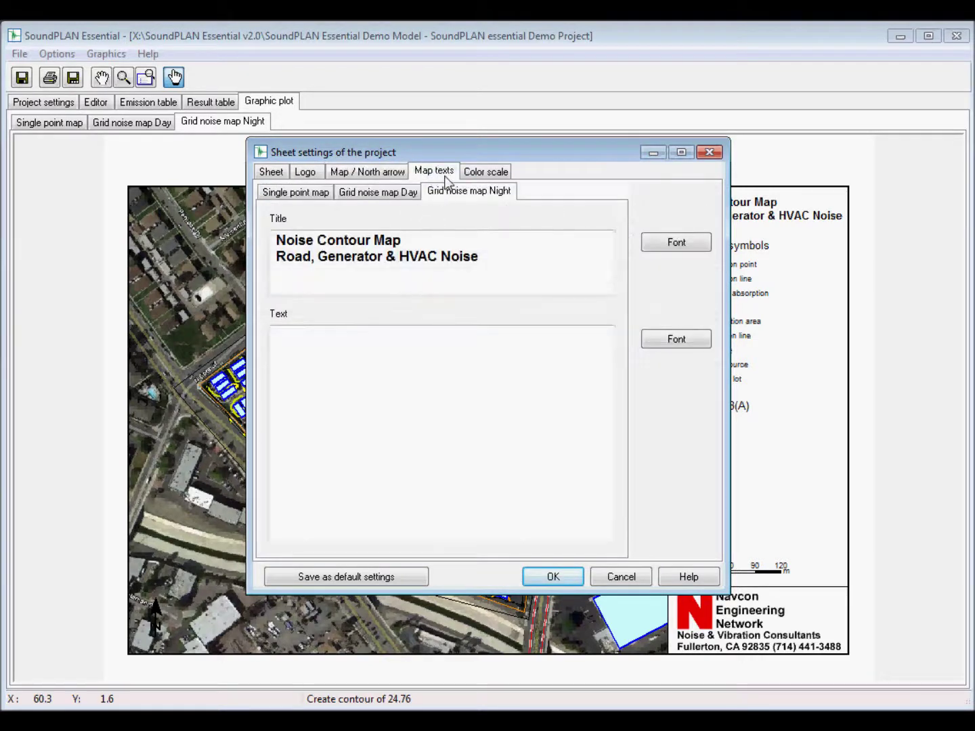
left_click(309, 196)
left_click(390, 197)
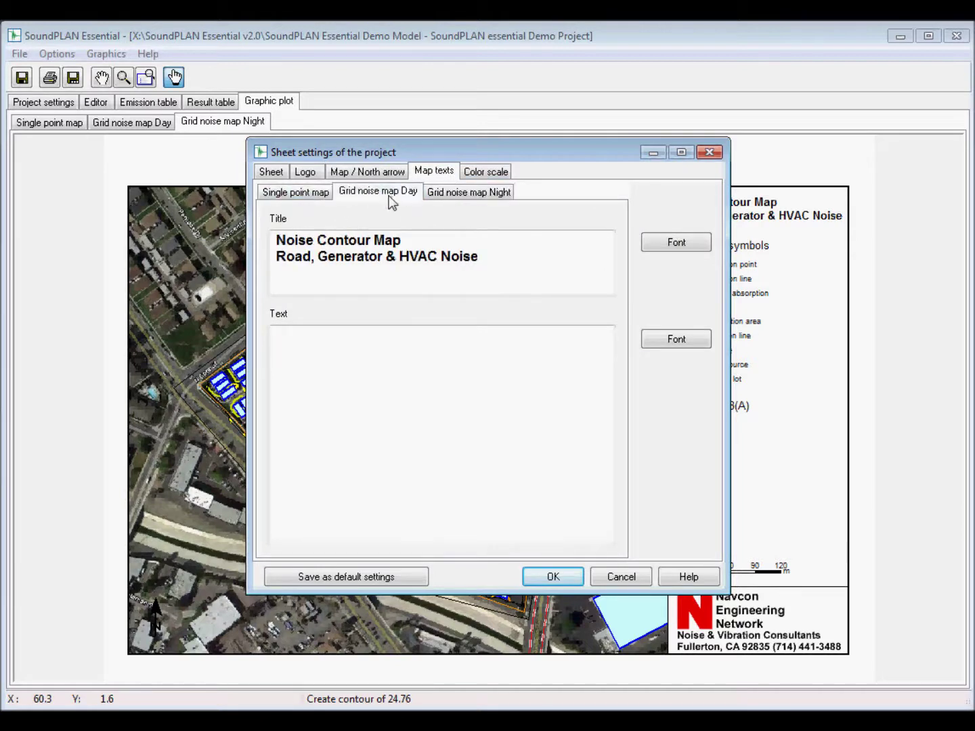
left_click(407, 196)
left_click(312, 197)
left_click(392, 197)
left_click(488, 197)
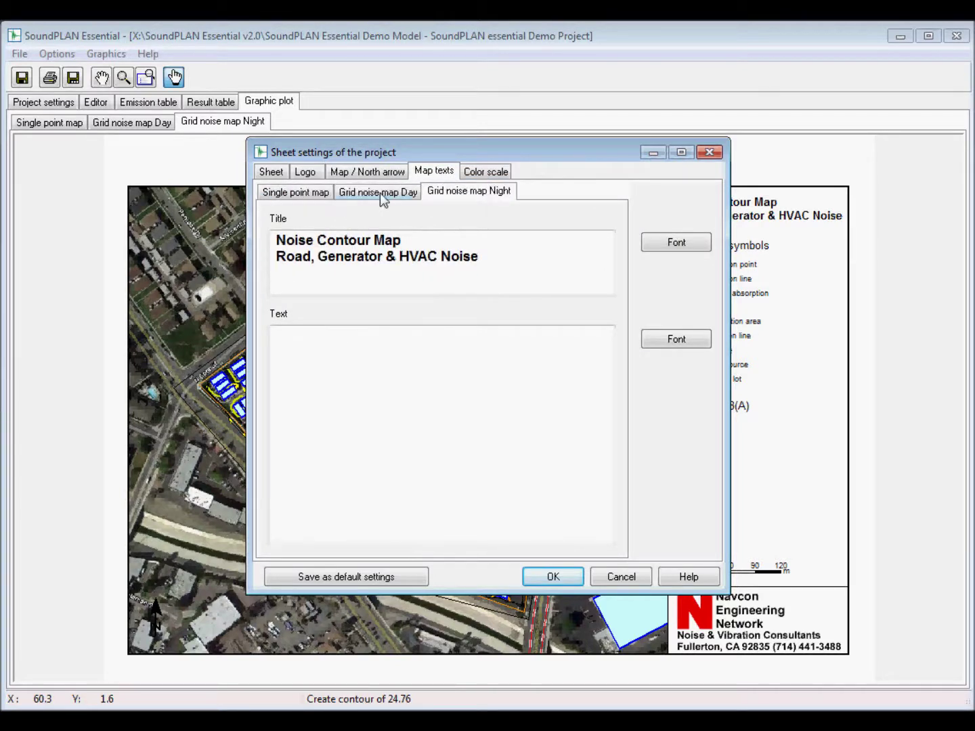
left_click(384, 198)
left_click(308, 196)
left_click(485, 174)
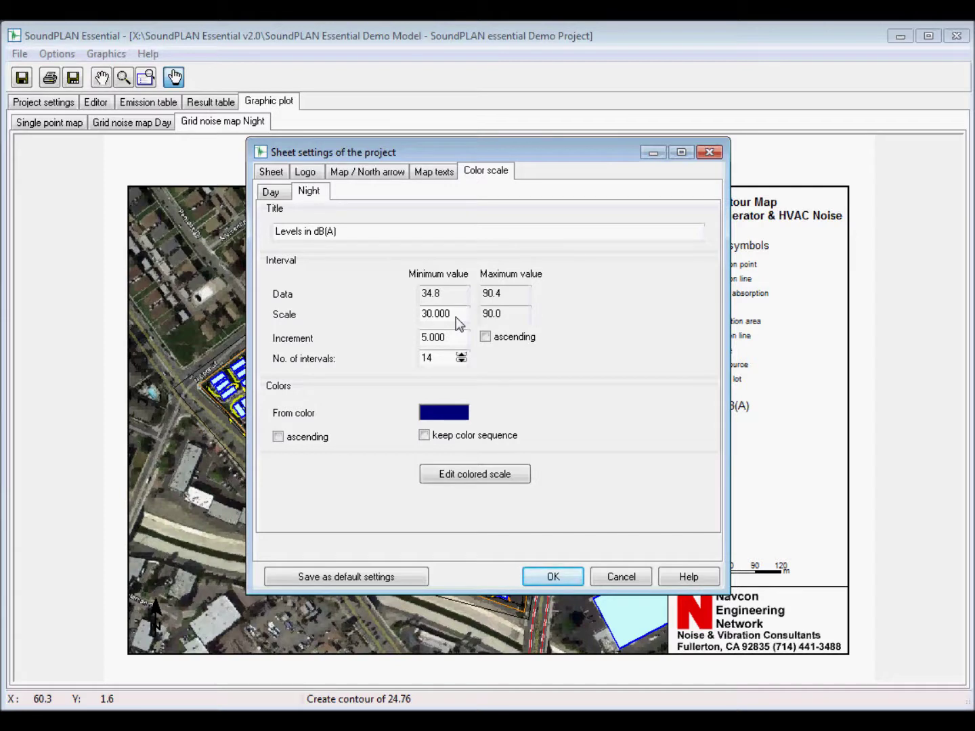
left_click(443, 412)
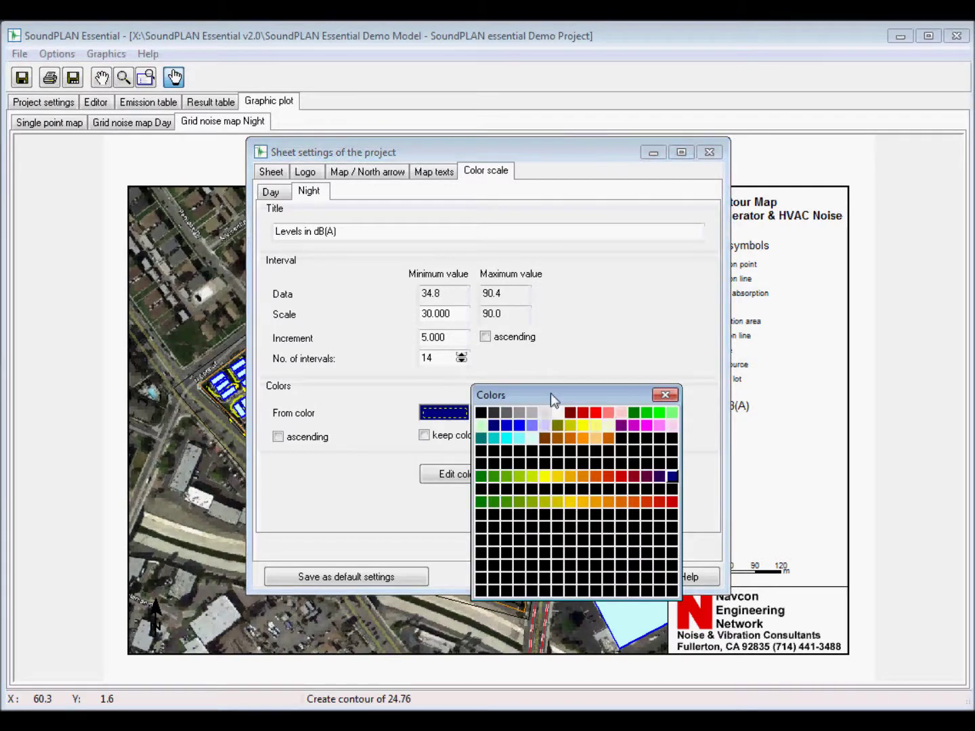
left_click(673, 481)
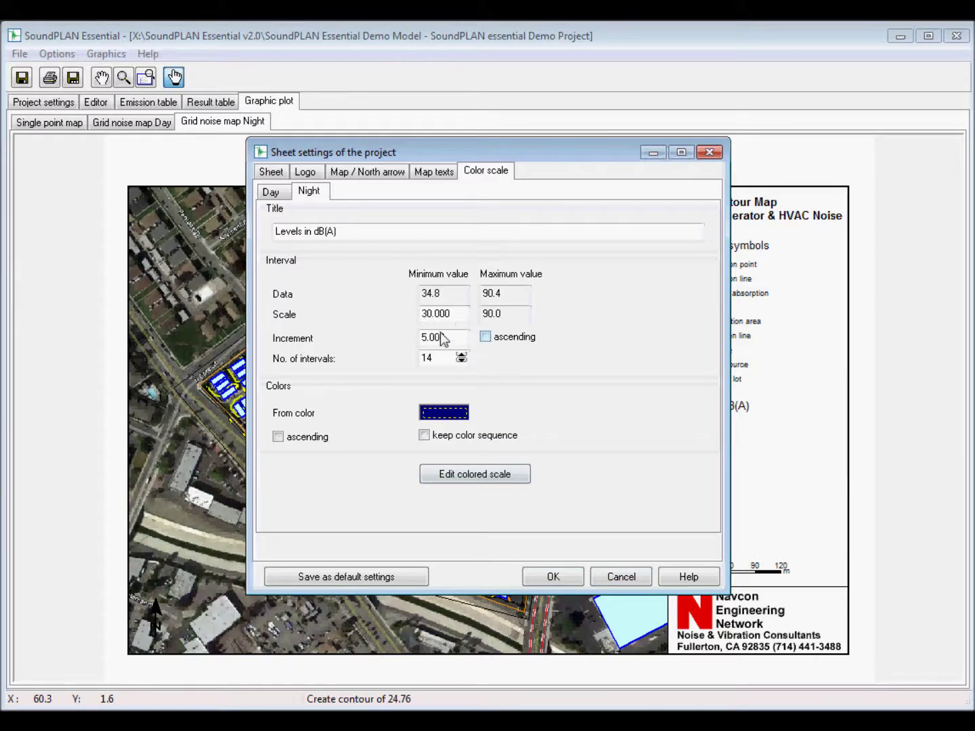
left_click(553, 577)
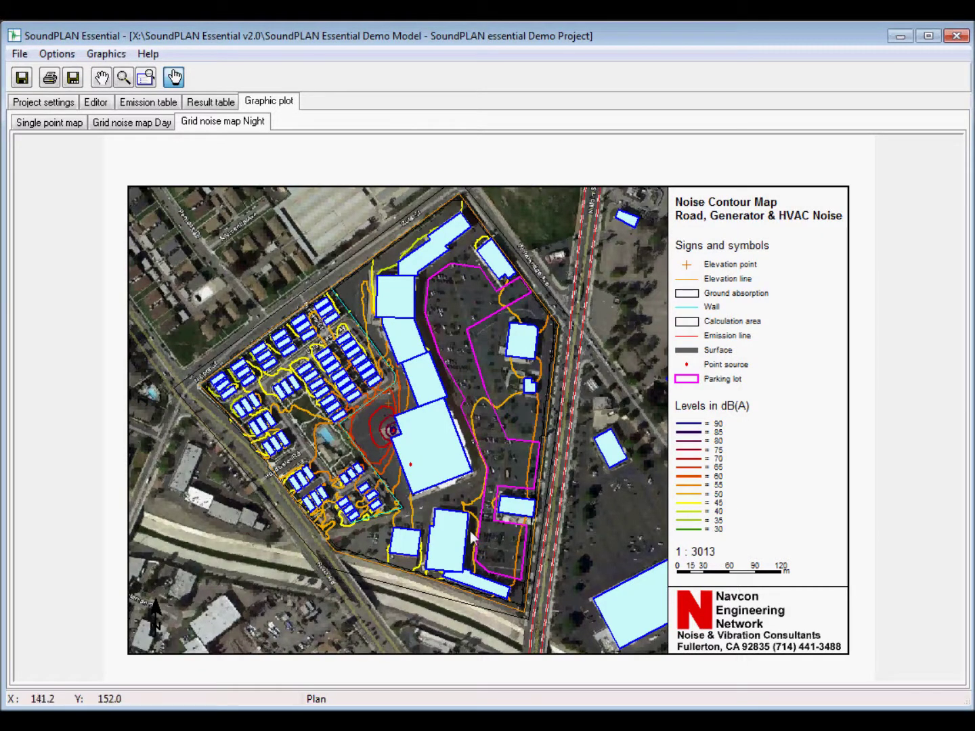
left_click(96, 101)
- Switch the background to No Bitmap selected and reopen the Object types settings for the night map
left_click(873, 82)
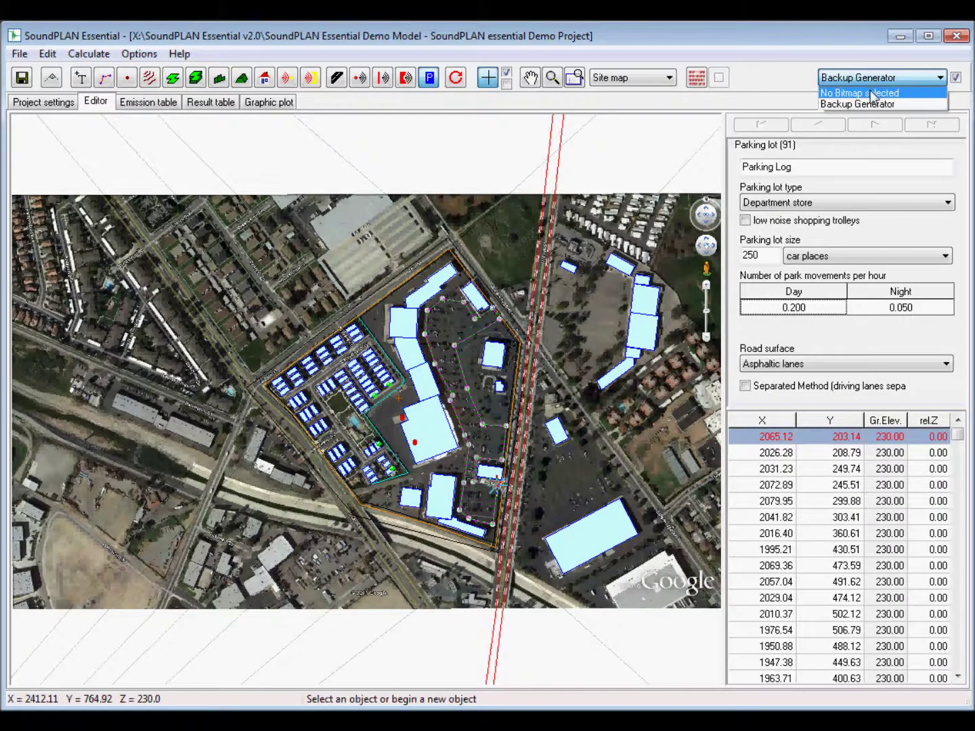
left_click(873, 94)
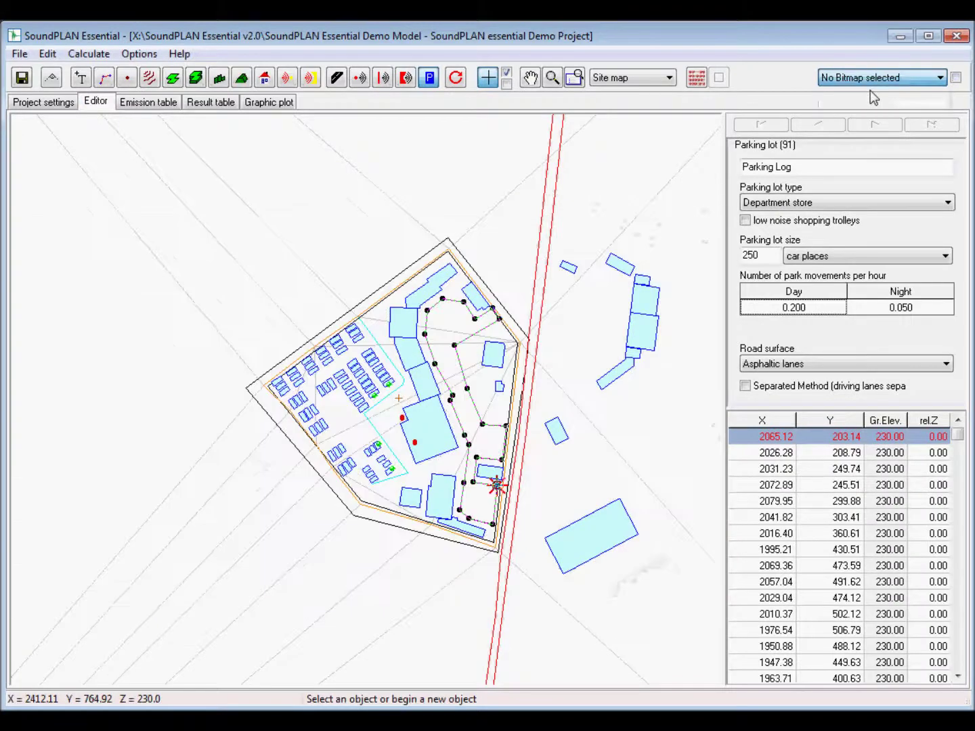
left_click(271, 102)
left_click(57, 54)
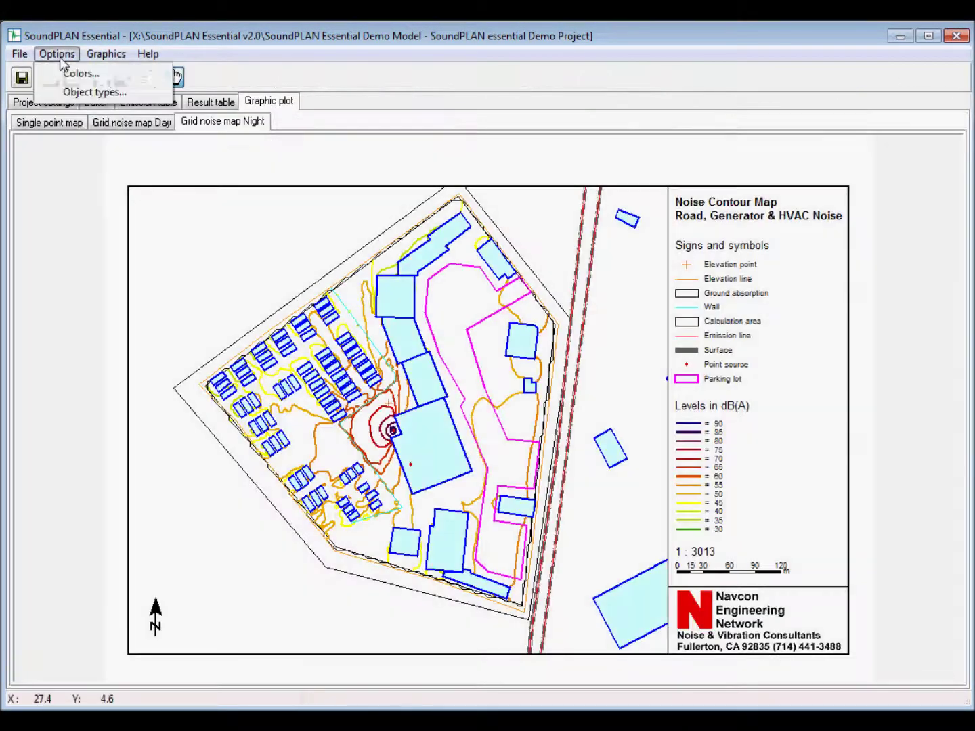
left_click(73, 94)
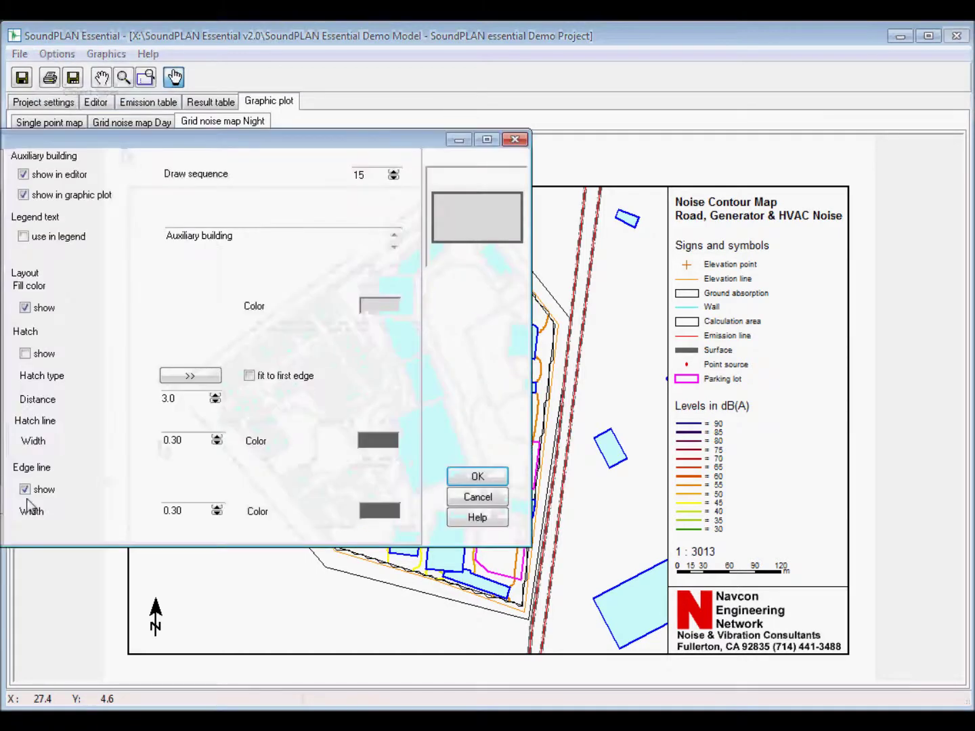